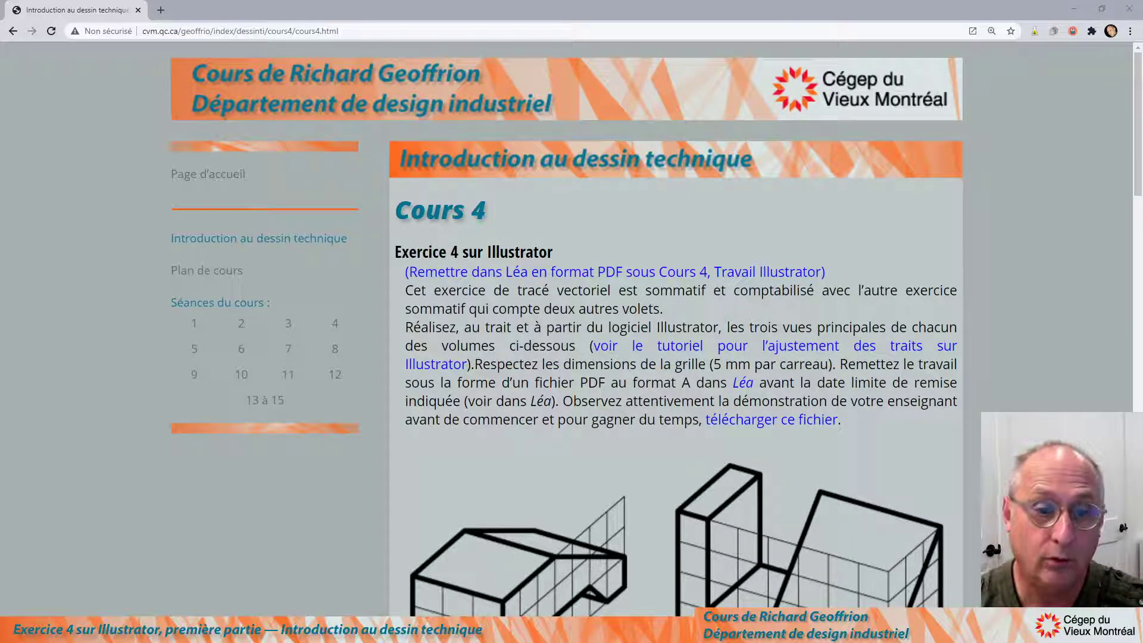
Read the Exercice 4 sur Illustrator instructions and examine the volume drawings on the course page.
{"action": "scroll", "coordinate": [595, 327], "scroll_direction": "down", "scroll_amount": 7}
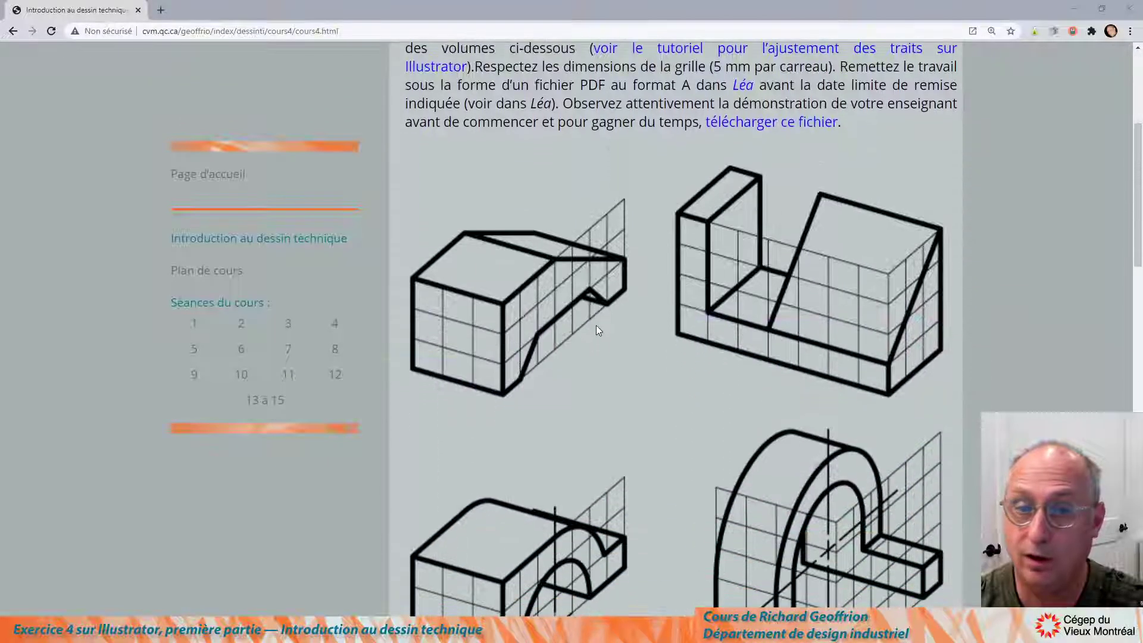
{"action": "scroll", "coordinate": [592, 334], "scroll_direction": "up", "scroll_amount": 6}
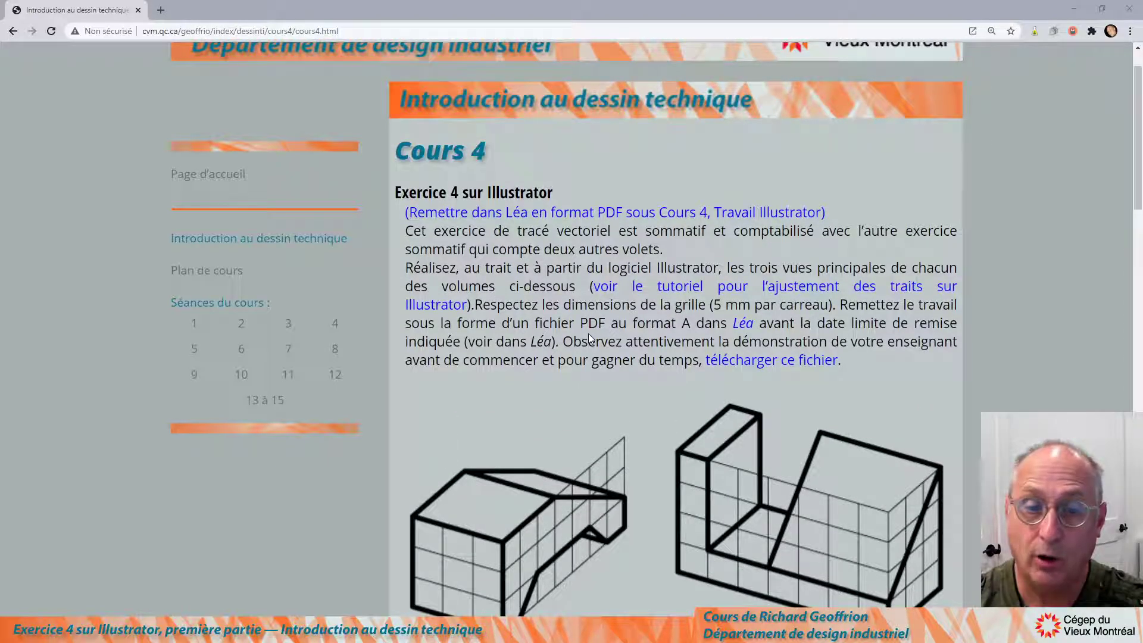
{"action": "scroll", "coordinate": [588, 334], "scroll_direction": "up", "scroll_amount": 1}
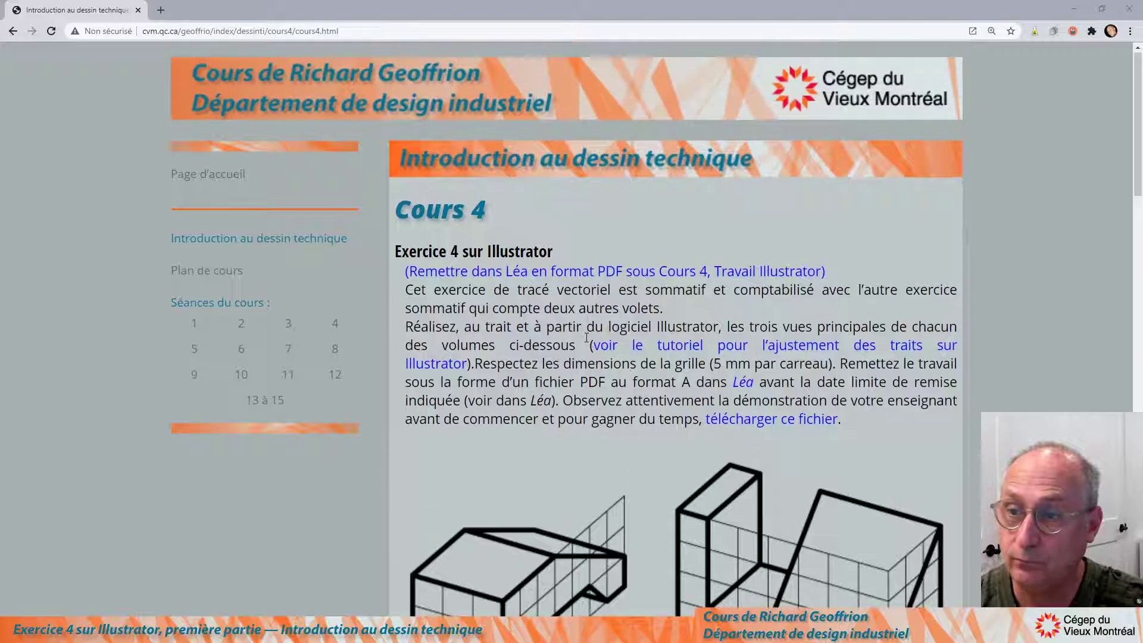
{"action": "scroll", "coordinate": [554, 330], "scroll_direction": "down", "scroll_amount": 4}
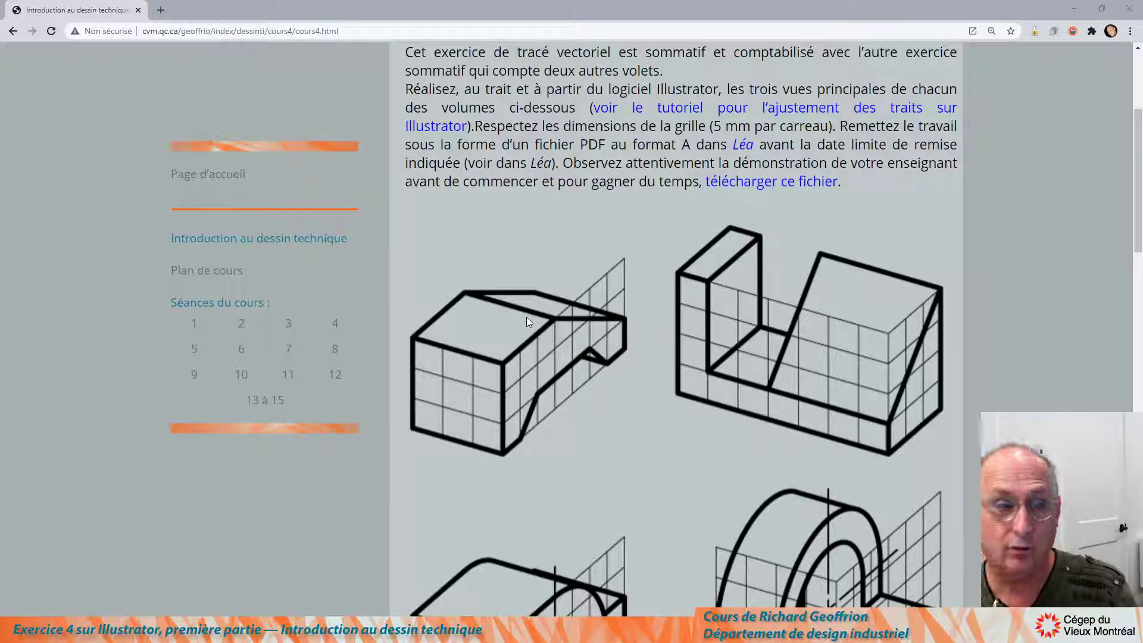
Switch to Illustrator and create a new blank document, dismissing the rectangle size dialog.
{"action": "key", "text": "alt+Tab"}
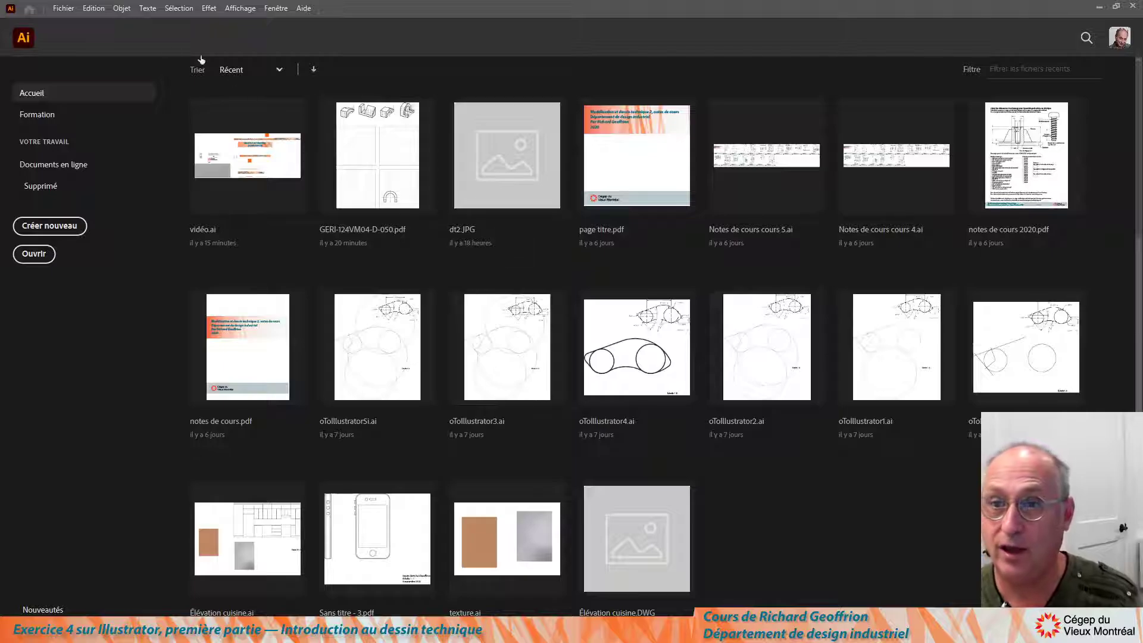
{"action": "left_click", "coordinate": [63, 9]}
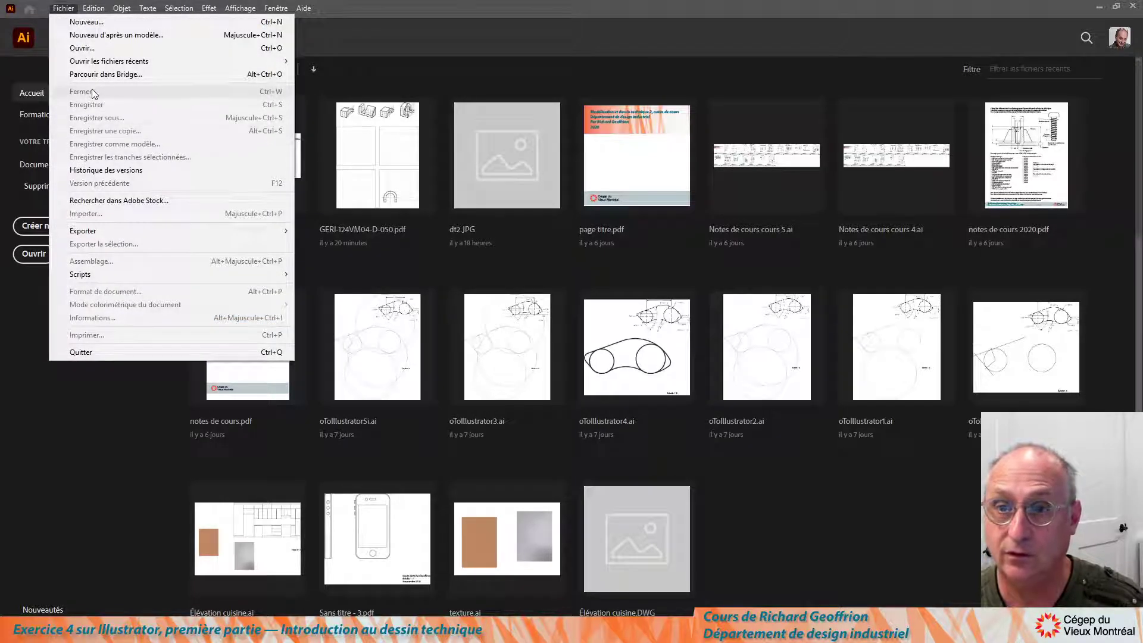
{"action": "left_click", "coordinate": [87, 22]}
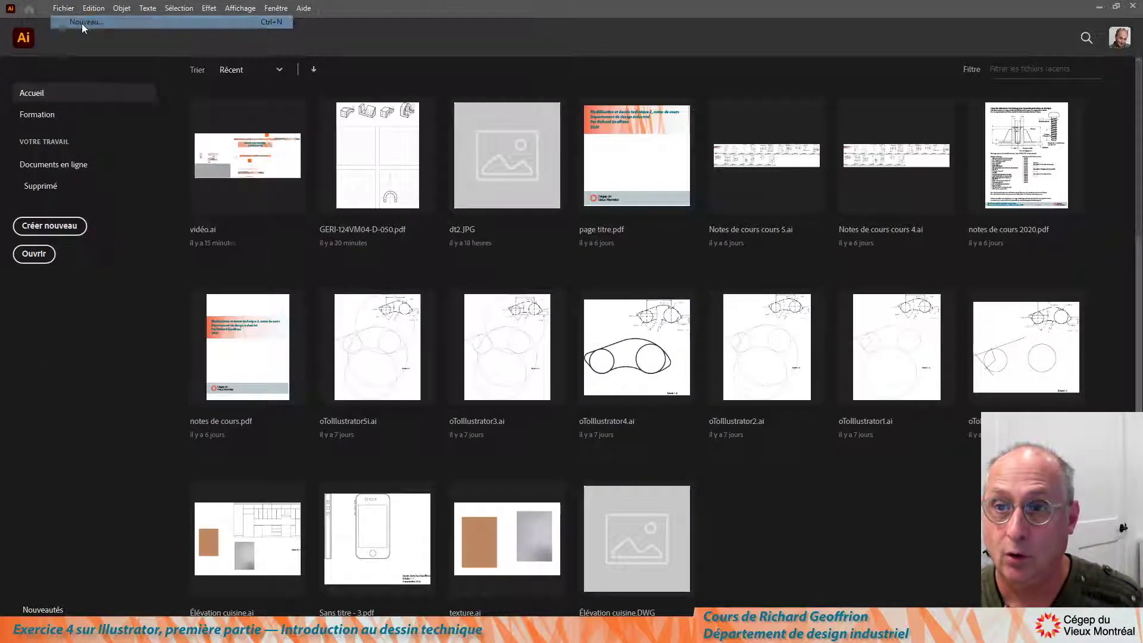
{"action": "left_click", "coordinate": [803, 512]}
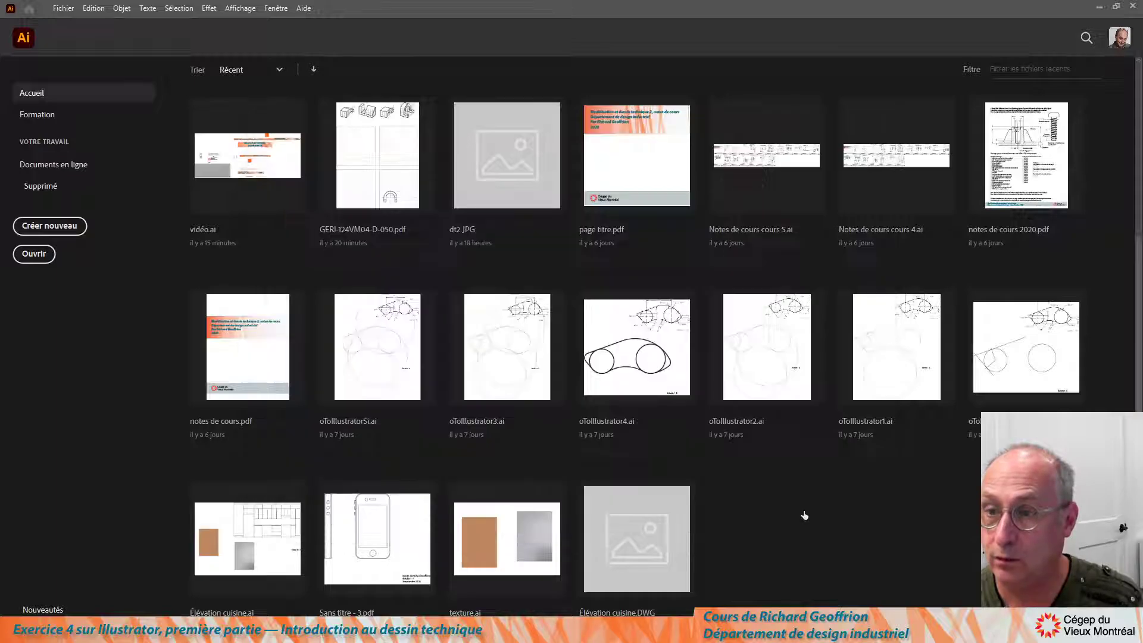
{"action": "left_click", "coordinate": [804, 515]}
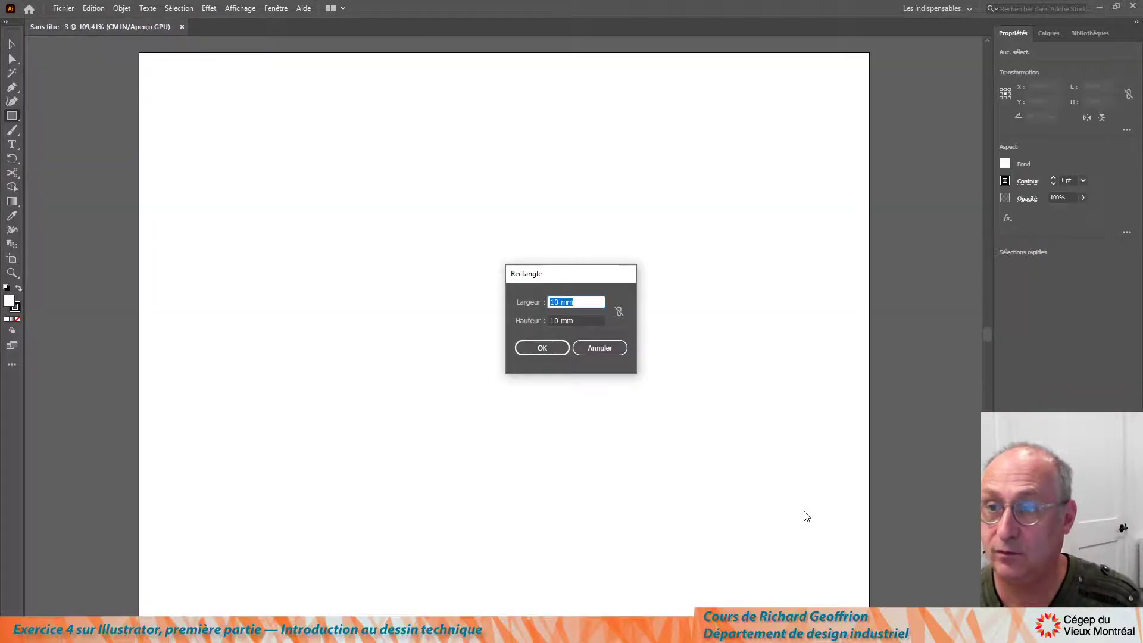
{"action": "left_click", "coordinate": [599, 346]}
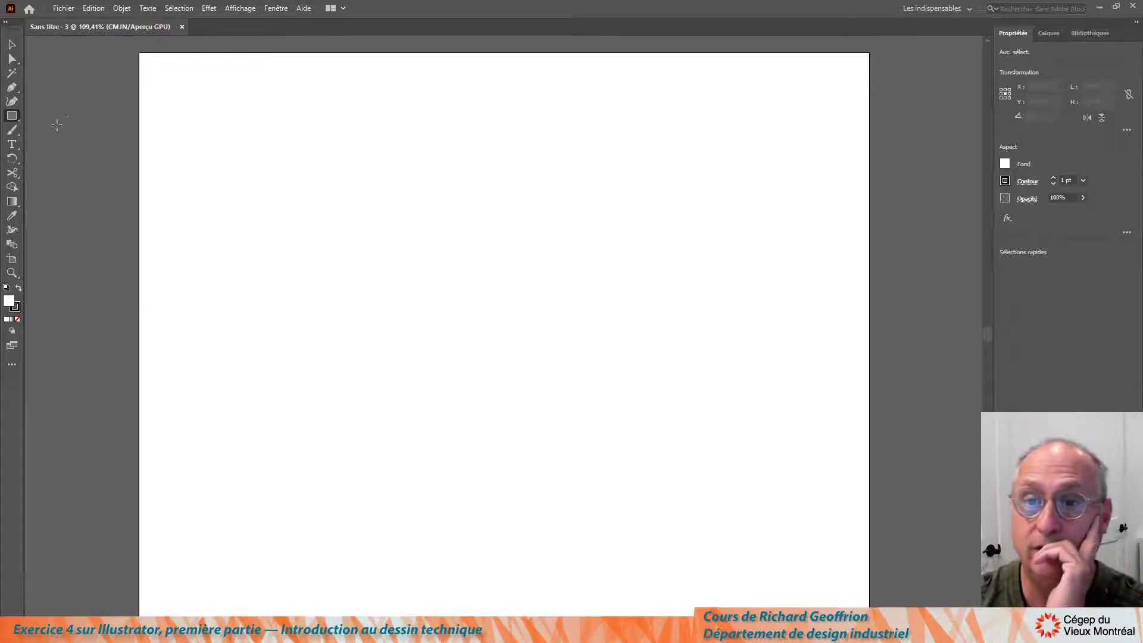
Draw a rectangle about 28 mm wide and 54 mm high near the artboard's upper-left corner and turn on Smart Guides.
{"action": "left_click_drag", "start_coordinate": [199, 127], "coordinate": [272, 267]}
{"action": "left_click", "coordinate": [240, 8]}
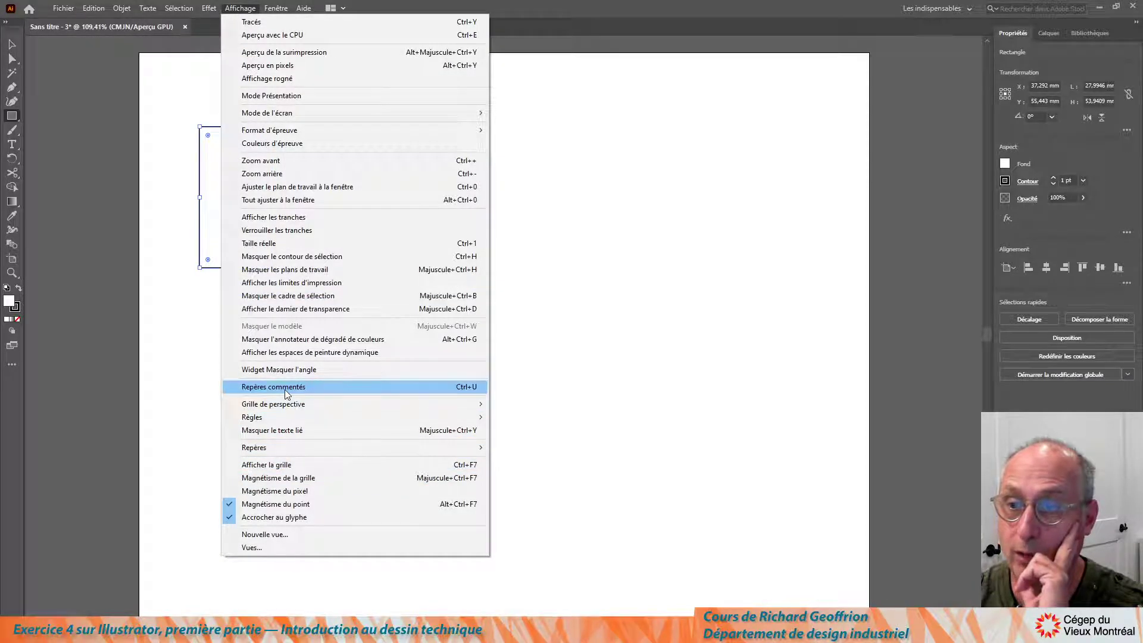
{"action": "left_click", "coordinate": [575, 330]}
{"action": "left_click", "coordinate": [571, 328]}
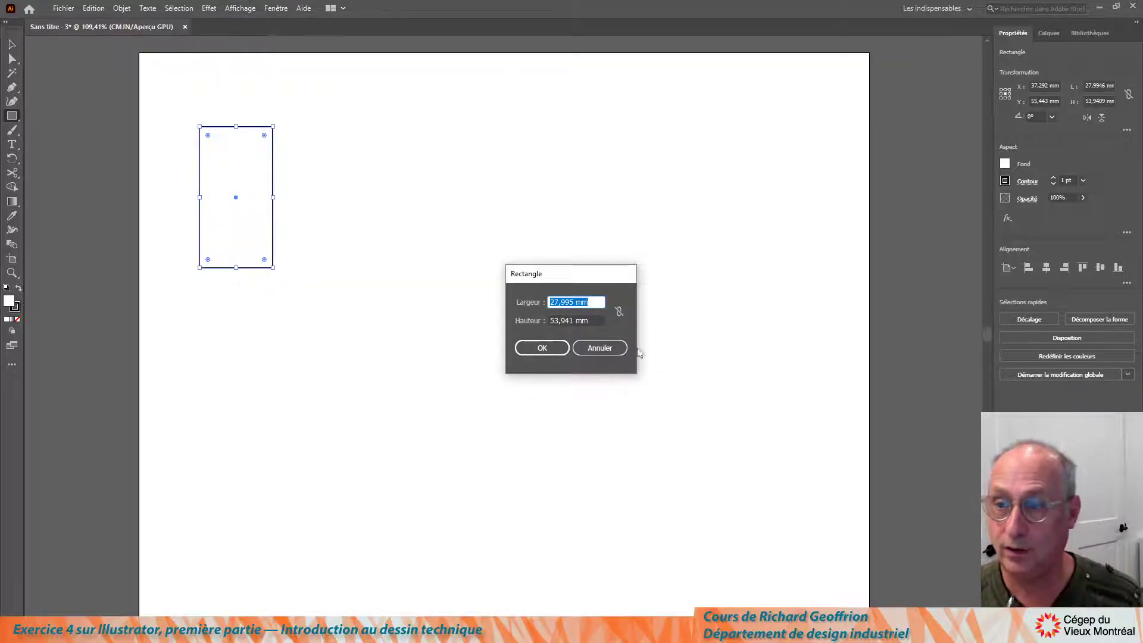
{"action": "left_click", "coordinate": [619, 348]}
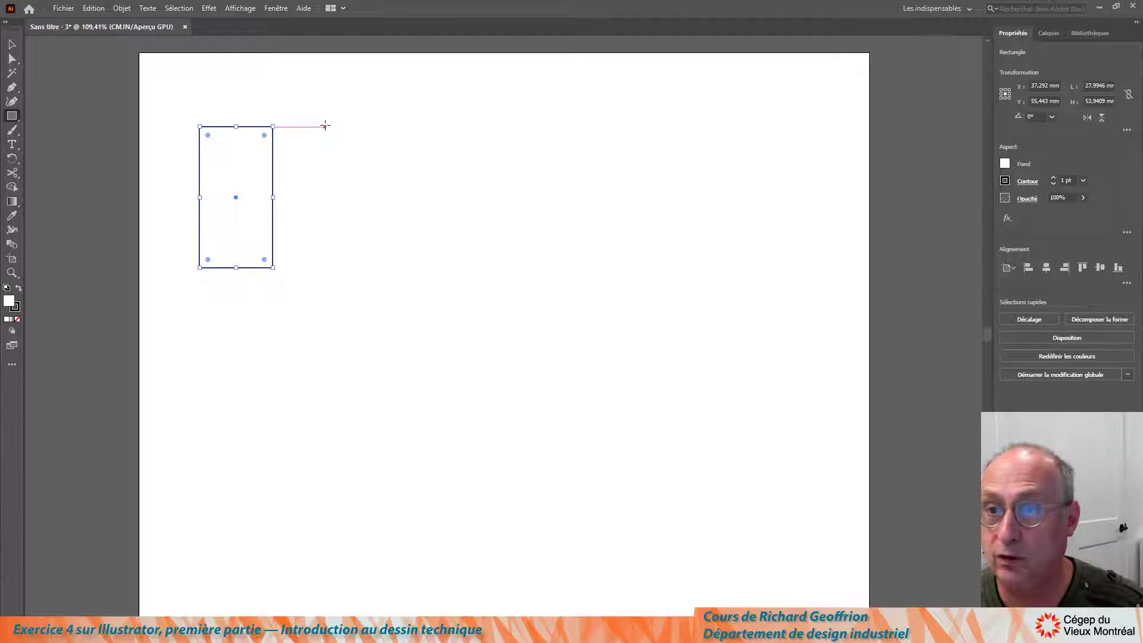
Draw a square about 54 mm wide aligned to the right of the rectangle, and a circle about 56 mm in diameter below it.
{"action": "left_click_drag", "start_coordinate": [325, 126], "coordinate": [466, 268]}
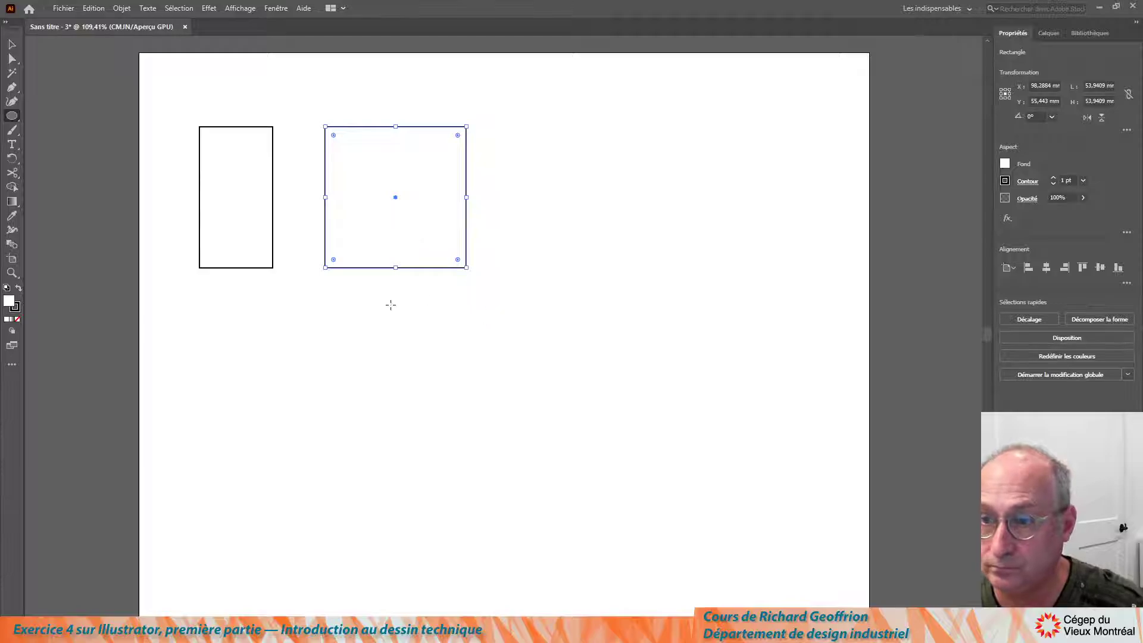
{"action": "left_click_drag", "start_coordinate": [319, 367], "coordinate": [466, 515]}
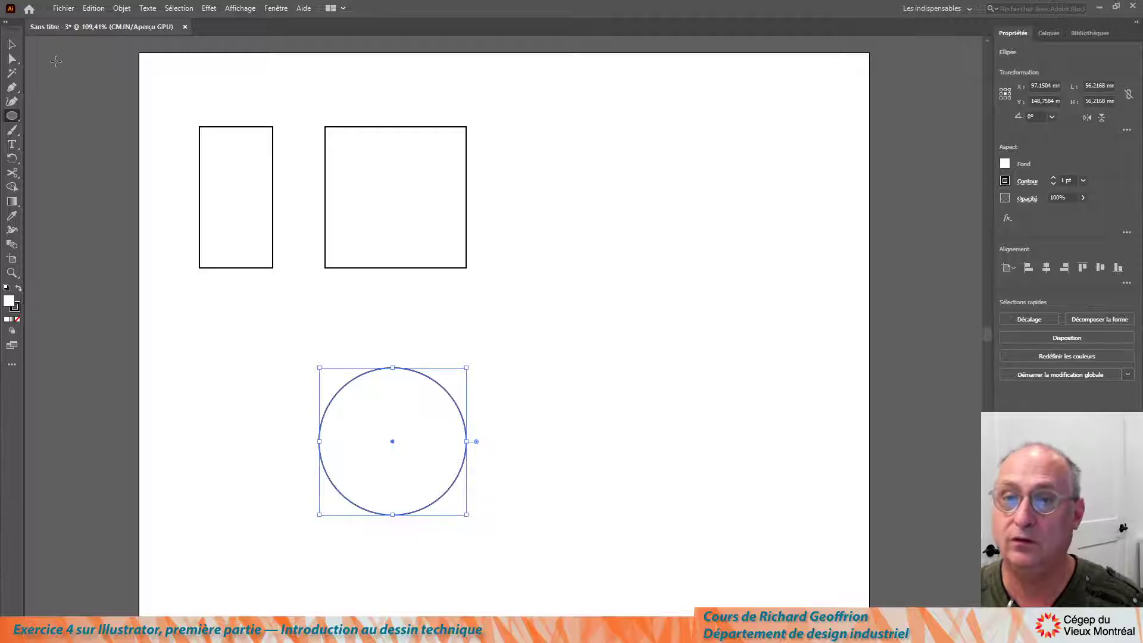
Move the circle up beside the square so that it touches the square's right edge, and deselect it.
{"action": "left_click", "coordinate": [12, 44]}
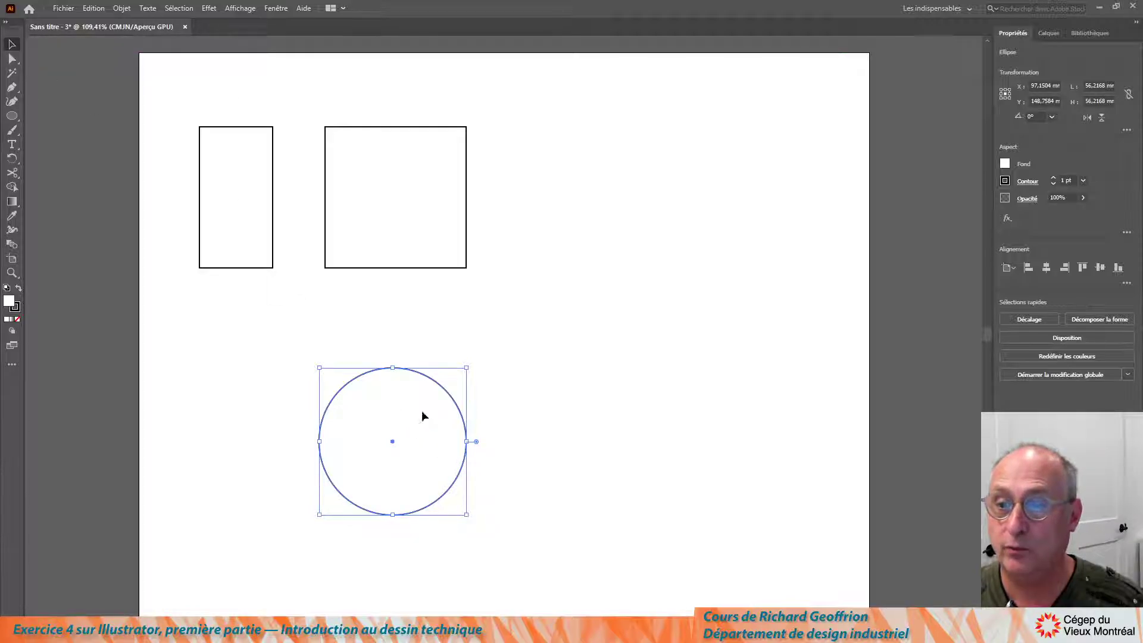
{"action": "left_click_drag", "start_coordinate": [422, 416], "coordinate": [567, 162]}
{"action": "left_click", "coordinate": [512, 395]}
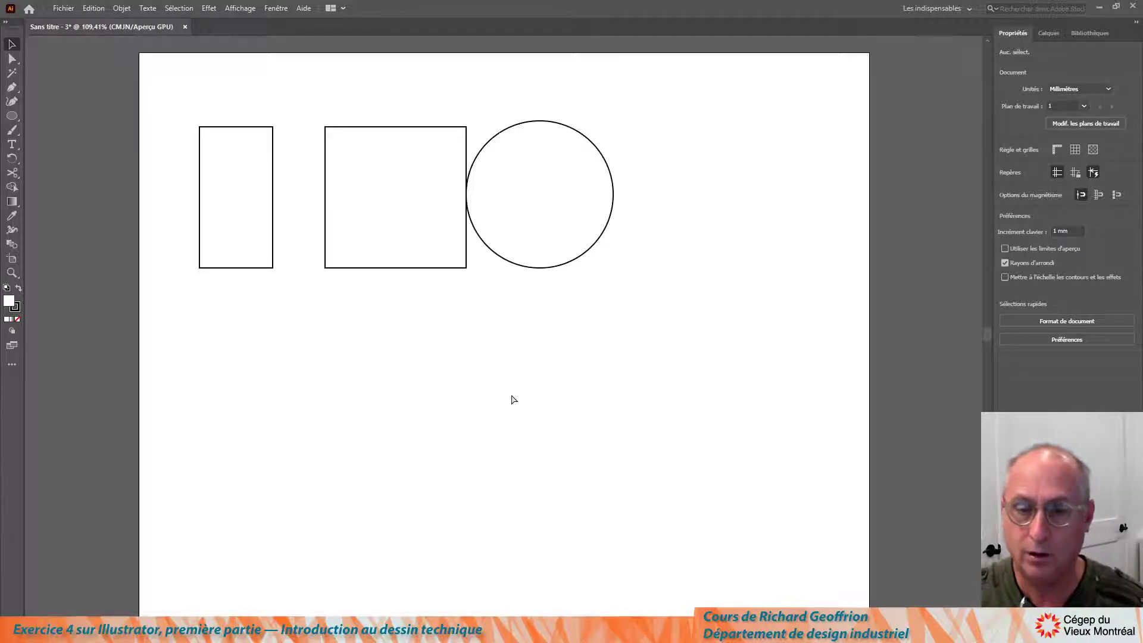
Turn off Smart Guides and move the circle down and to the right, clear of the square.
{"action": "key", "text": "ctrl+u"}
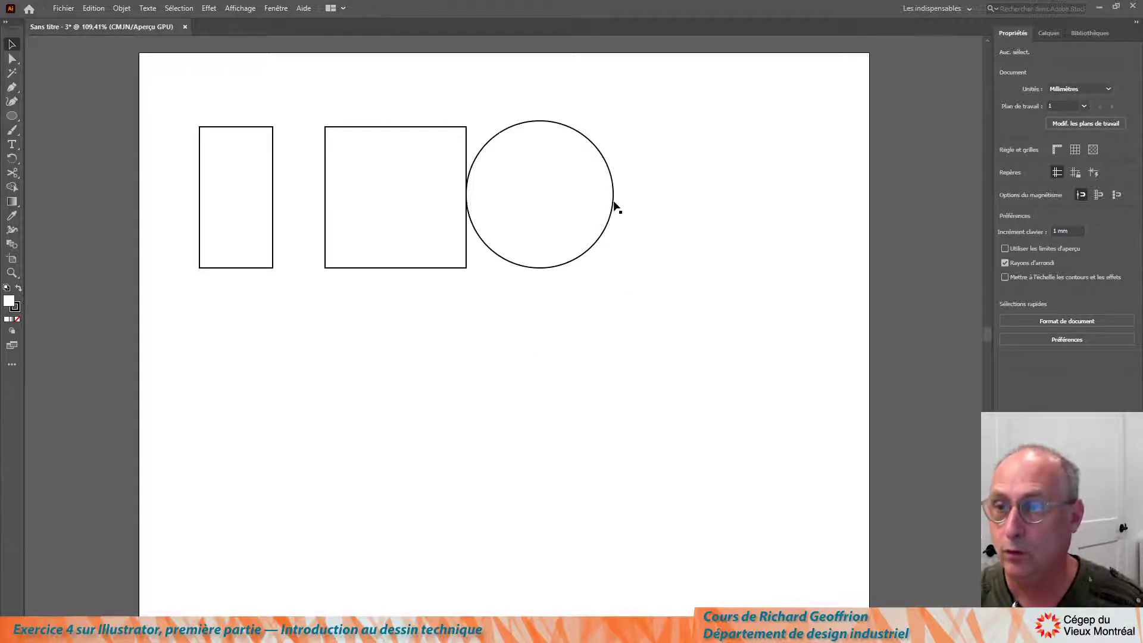
{"action": "left_click_drag", "start_coordinate": [613, 209], "coordinate": [668, 260]}
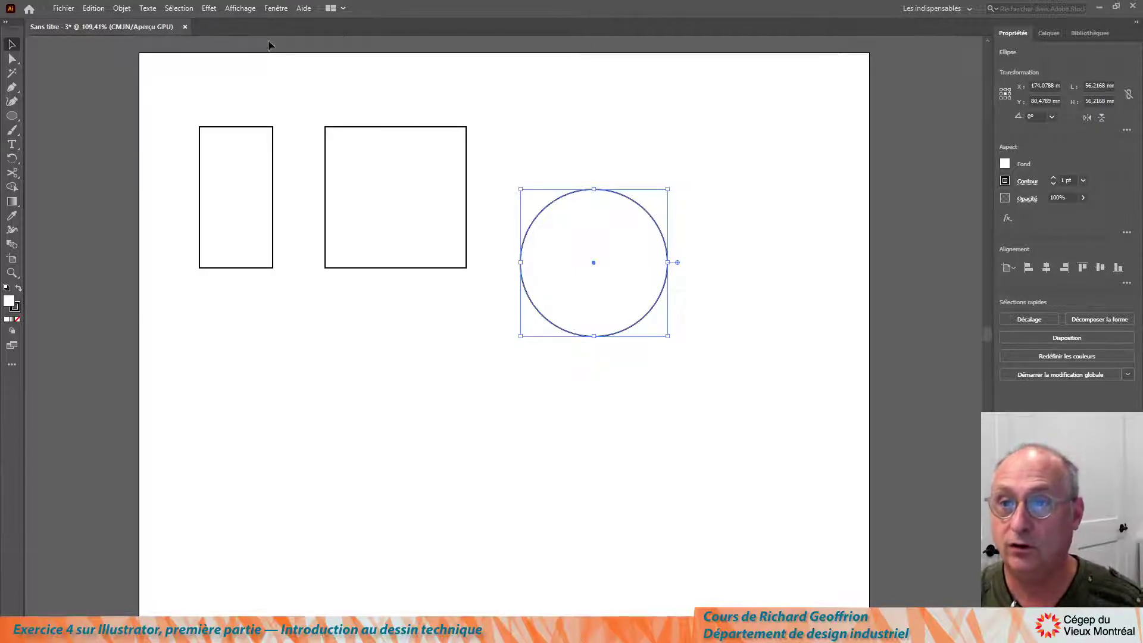
Check the Snap to Point option and snap the square's upper-left corner onto the narrow rectangle's lower-right corner.
{"action": "left_click", "coordinate": [272, 10]}
{"action": "mouse_move", "coordinate": [240, 8]}
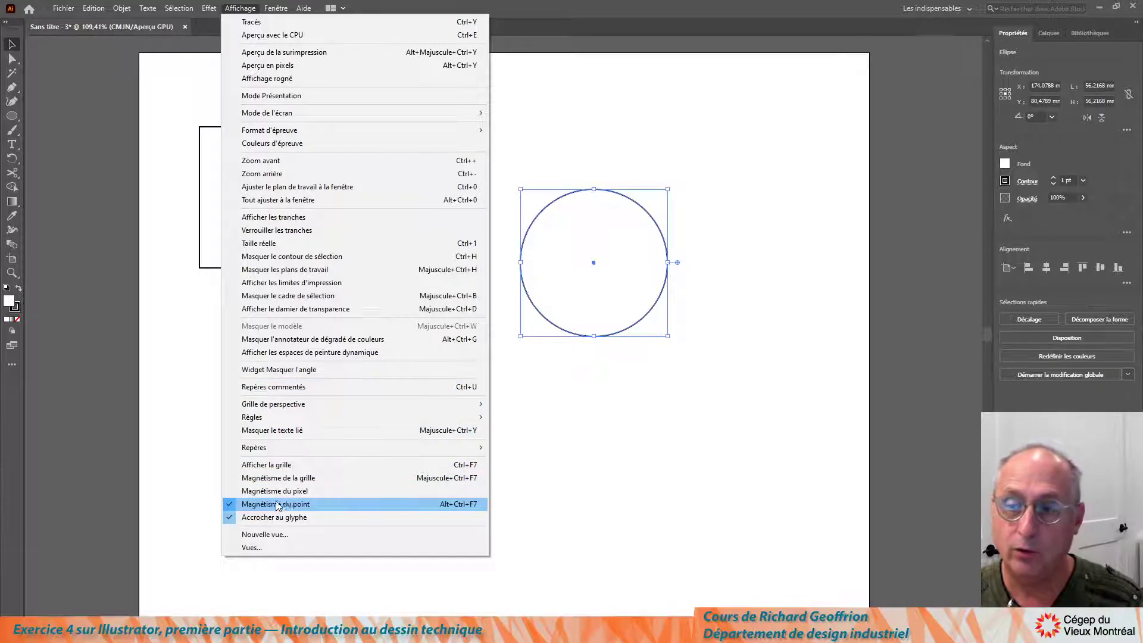
{"action": "left_click", "coordinate": [578, 446]}
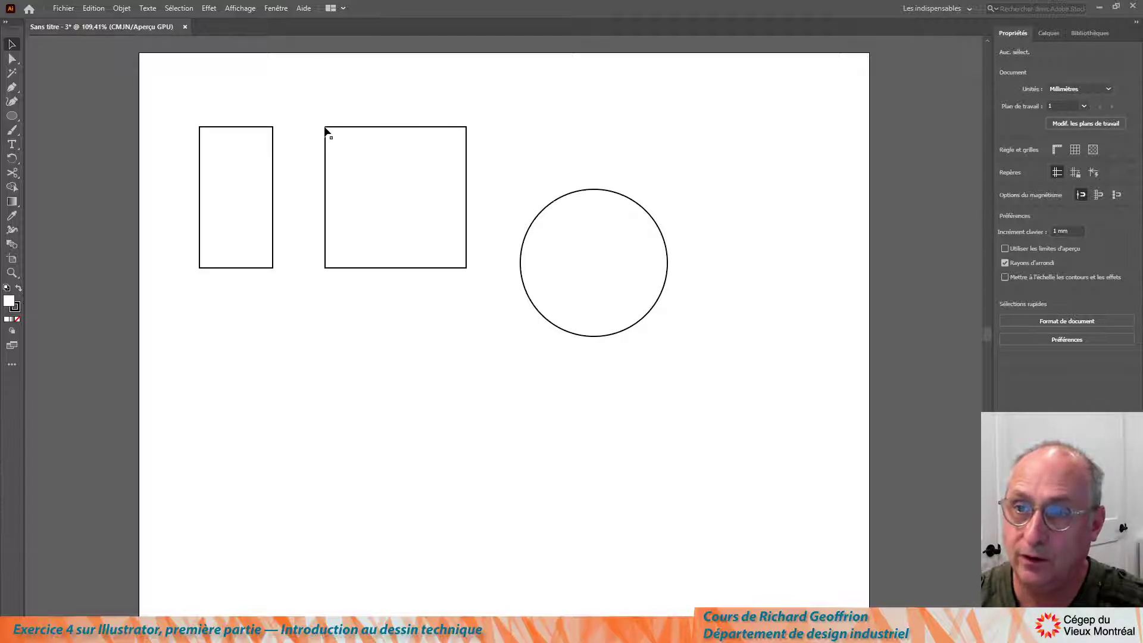
{"action": "left_click_drag", "start_coordinate": [325, 129], "coordinate": [273, 271]}
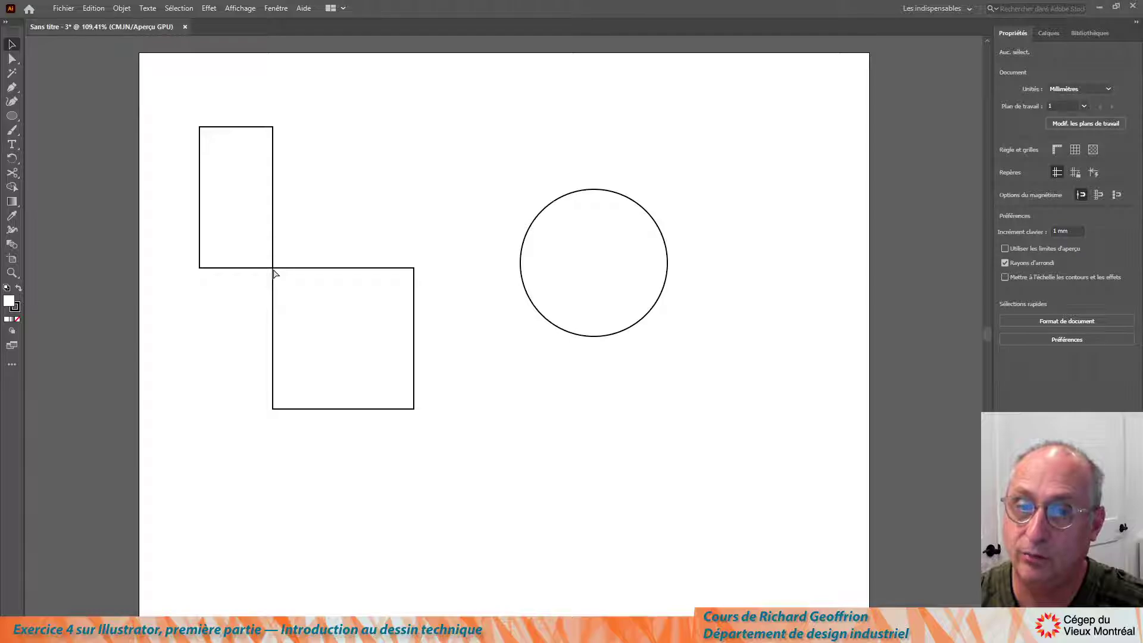
{"action": "left_click", "coordinate": [275, 272]}
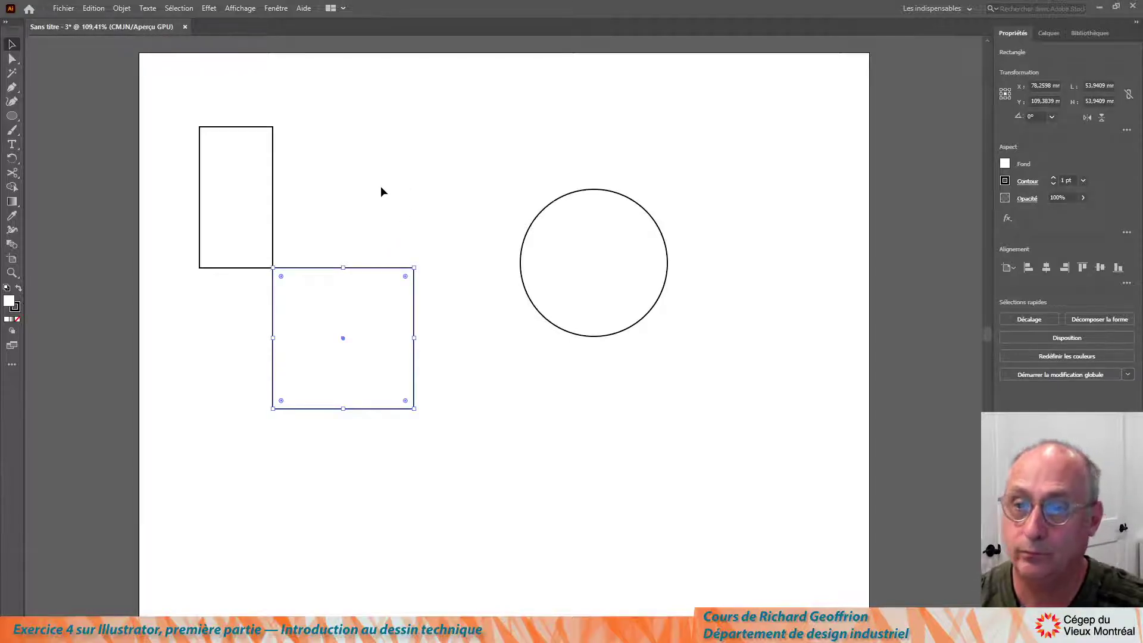
{"action": "left_click", "coordinate": [378, 185]}
Enable object selection by path only (Sélection d'objet par tracé seulement) in the selection and anchor display preferences.
{"action": "key", "text": "ctrl+k"}
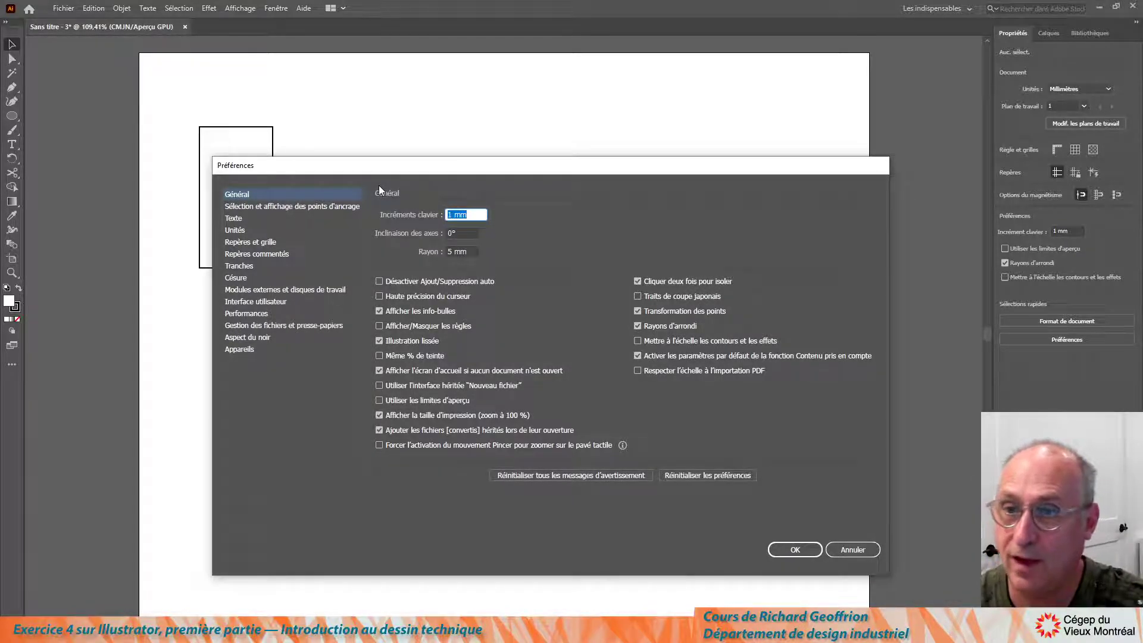
{"action": "left_click", "coordinate": [282, 206]}
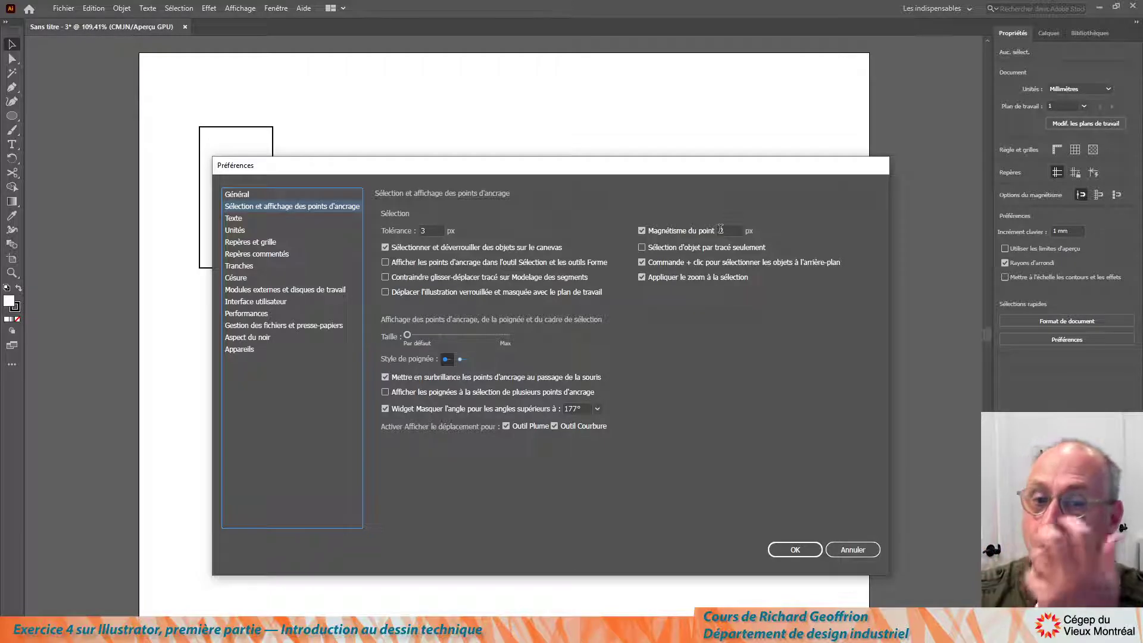
{"action": "left_click", "coordinate": [641, 247]}
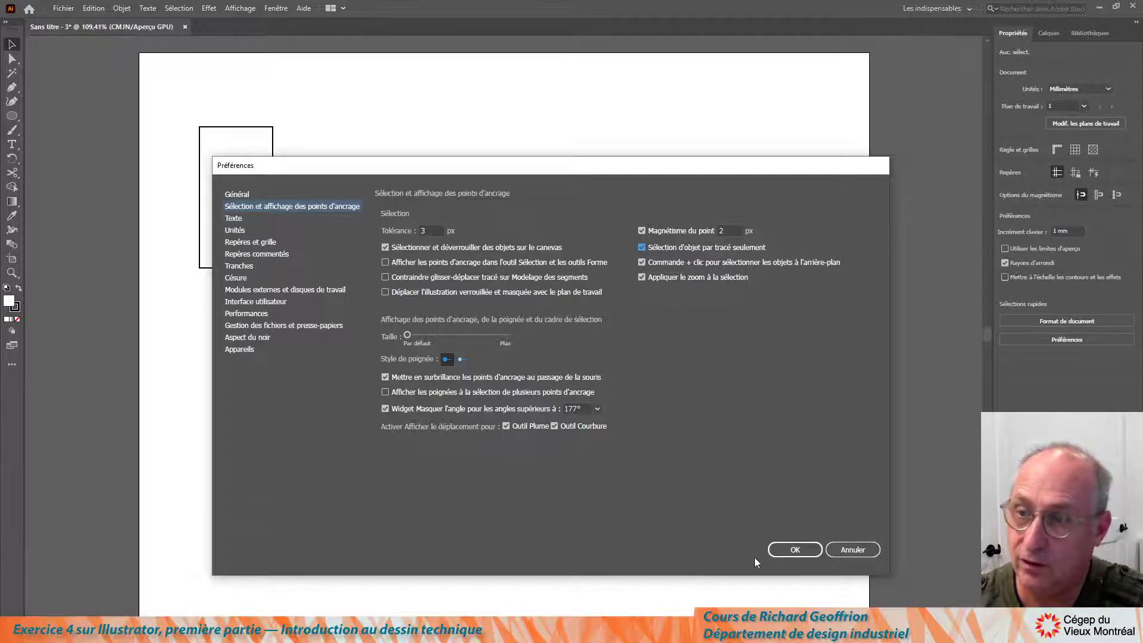
{"action": "left_click", "coordinate": [796, 549]}
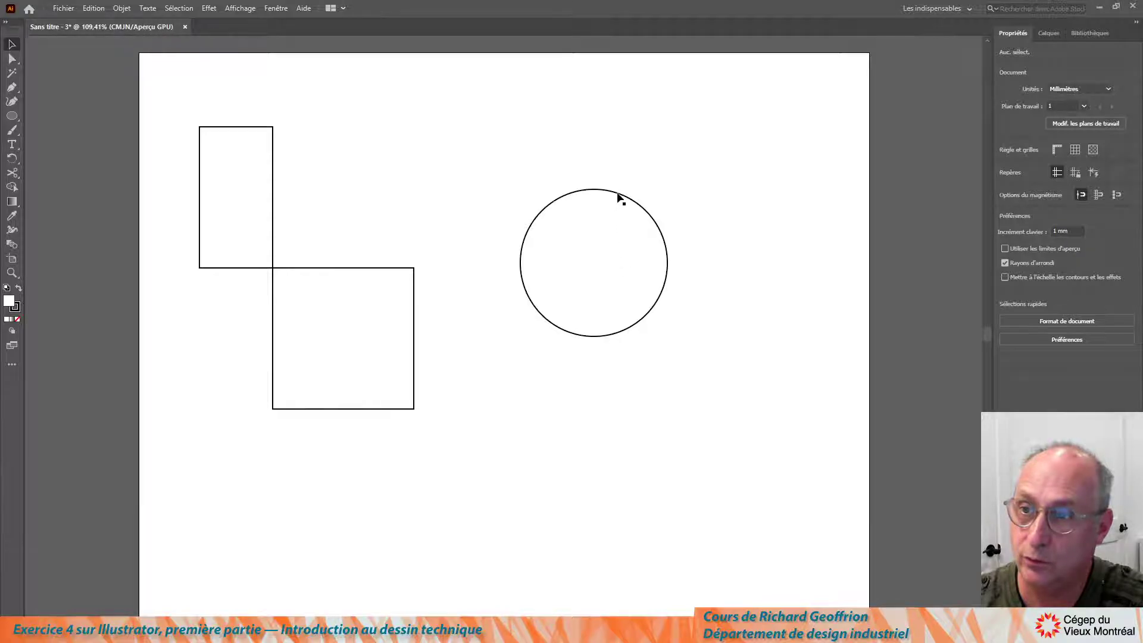
Move the circle by its outline up and to the right, away from the square, and deselect it.
{"action": "left_click", "coordinate": [591, 184]}
{"action": "left_click", "coordinate": [736, 205]}
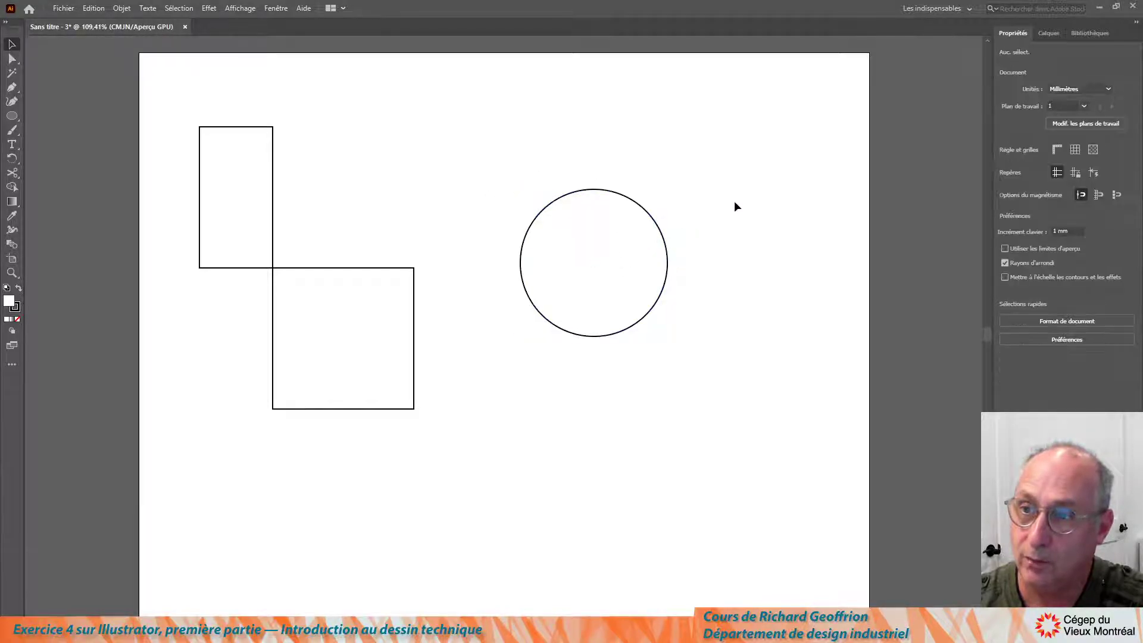
{"action": "left_click_drag", "start_coordinate": [635, 200], "coordinate": [713, 150]}
{"action": "left_click", "coordinate": [615, 279]}
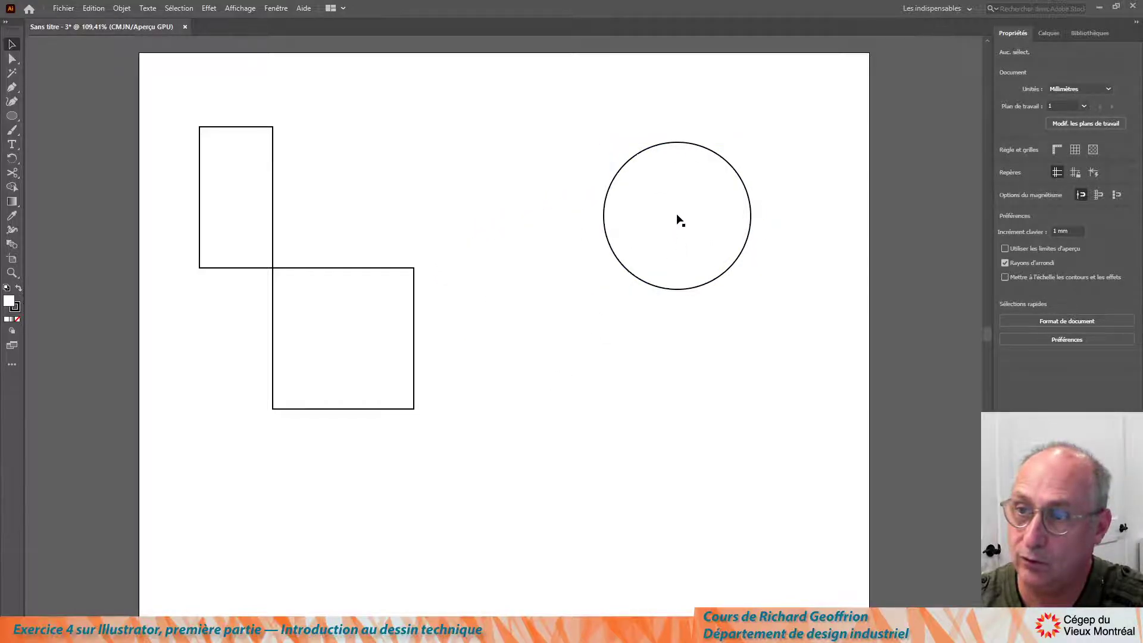
Snap the circle's center point onto the square's upper-right corner and remove the circle's fill.
{"action": "left_click_drag", "start_coordinate": [674, 221], "coordinate": [414, 273]}
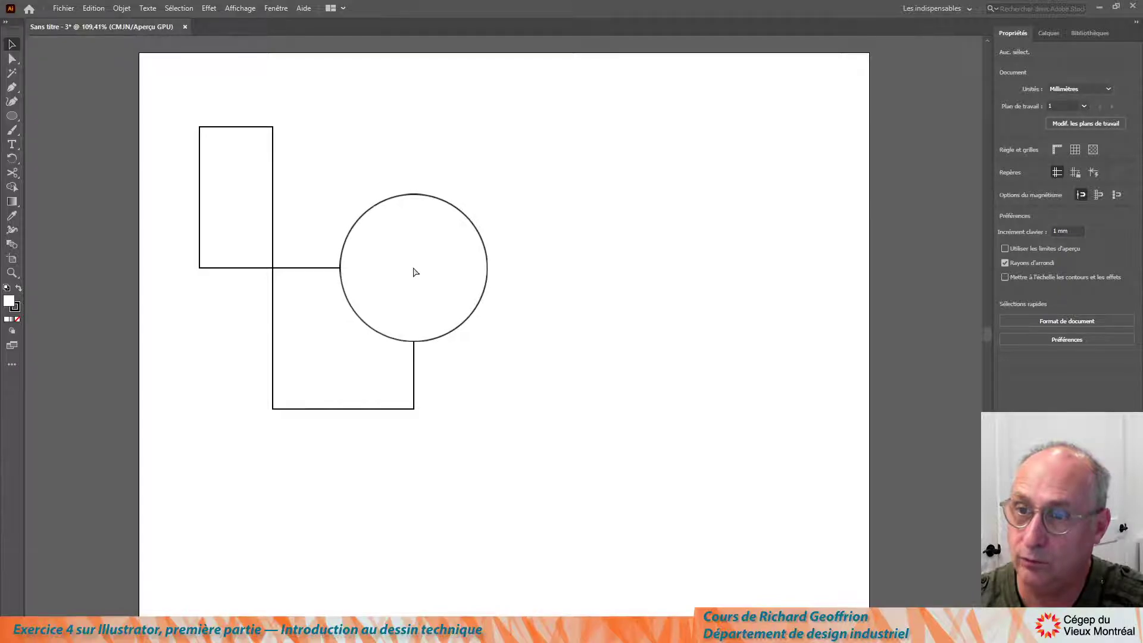
{"action": "left_click", "coordinate": [415, 271]}
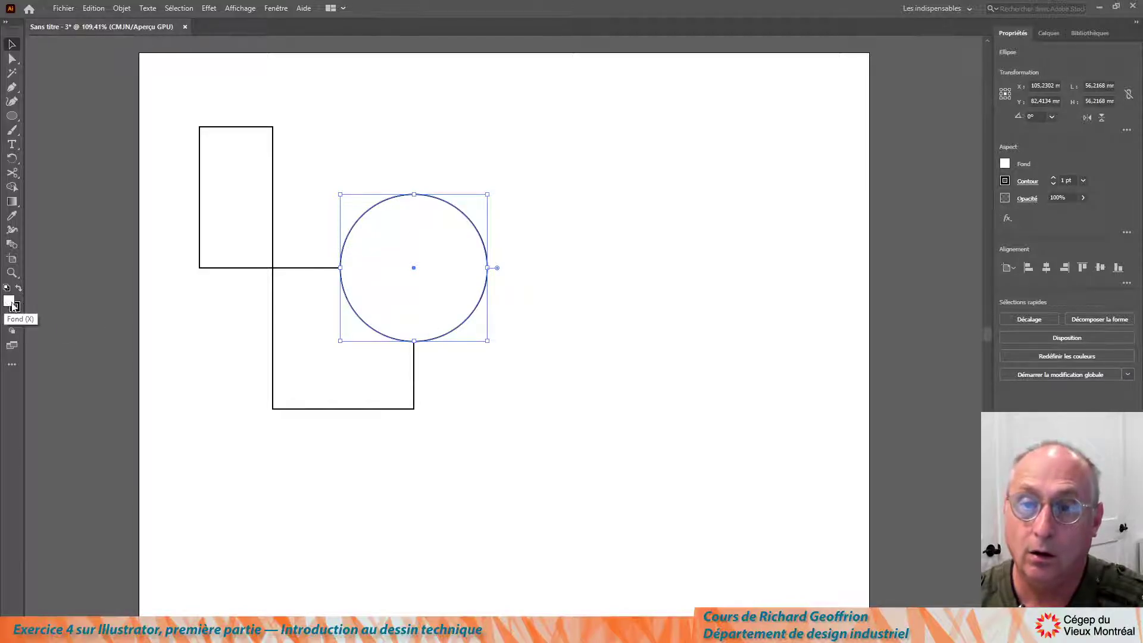
{"action": "left_click", "coordinate": [17, 319]}
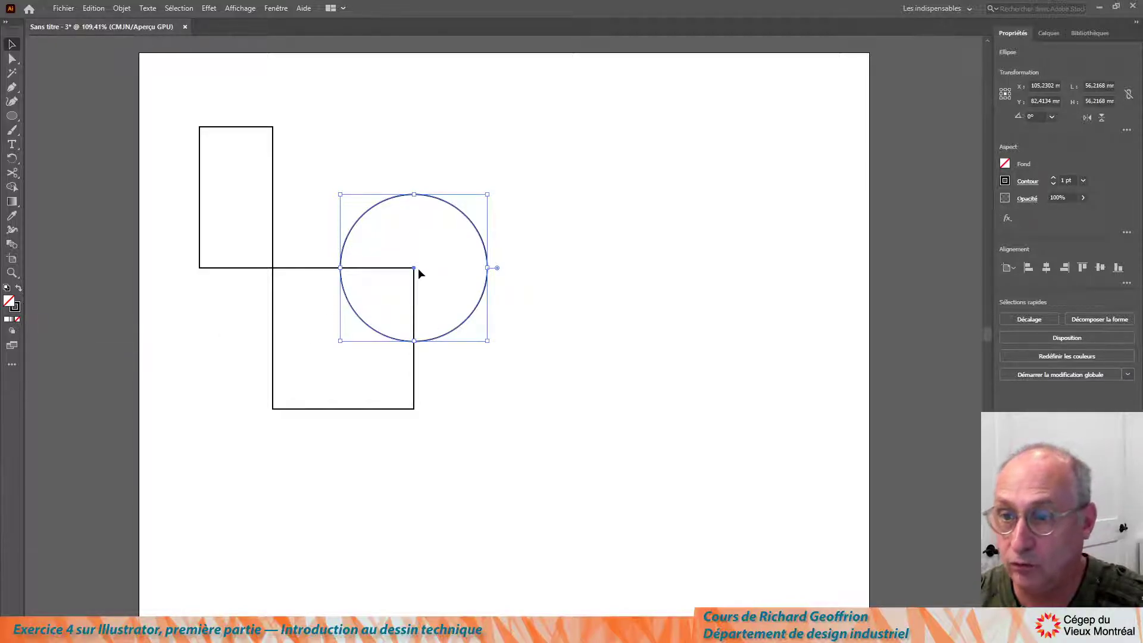
{"action": "left_click", "coordinate": [548, 405]}
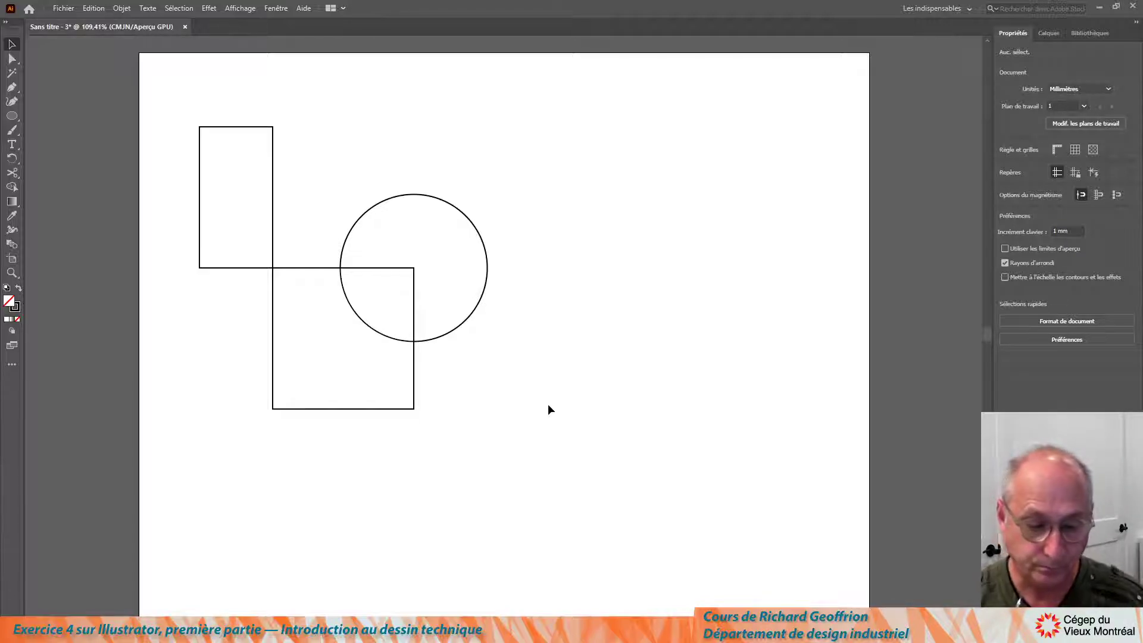
Review the selection and anchor point display preferences, checking the point snapping and object selection by path only options.
{"action": "key", "text": "ctrl+k"}
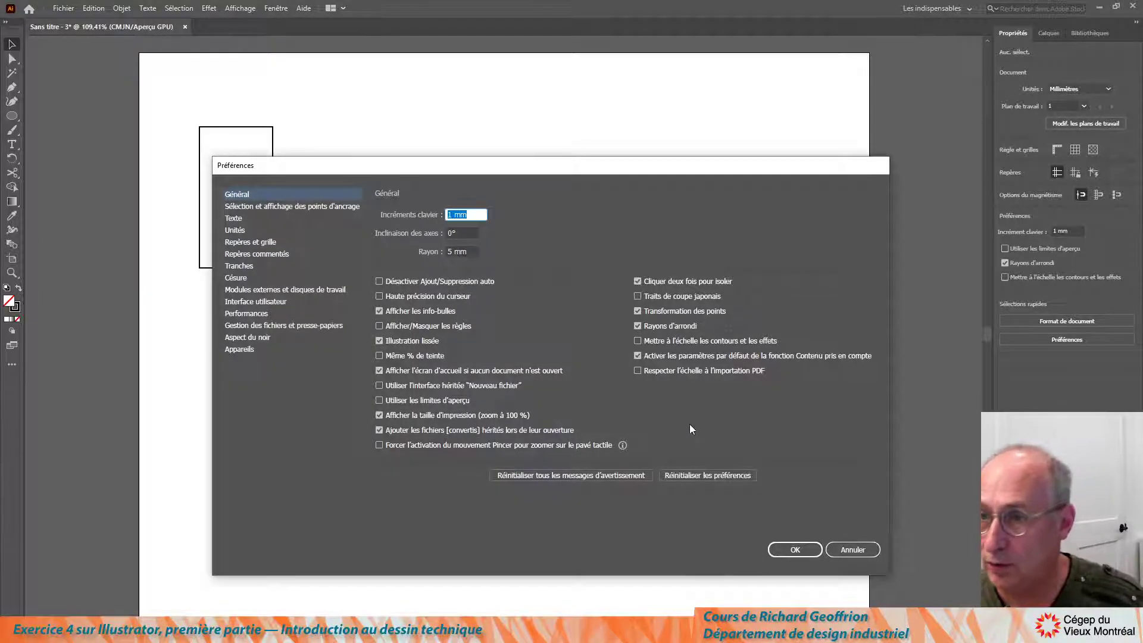
{"action": "left_click", "coordinate": [287, 206]}
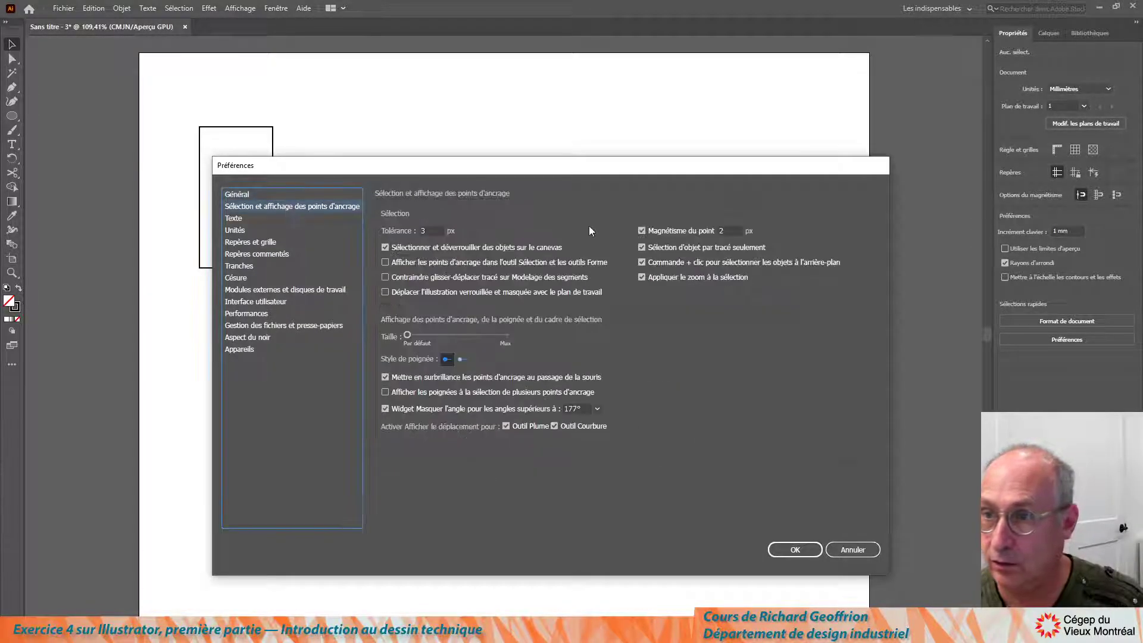
{"action": "left_click", "coordinate": [801, 550]}
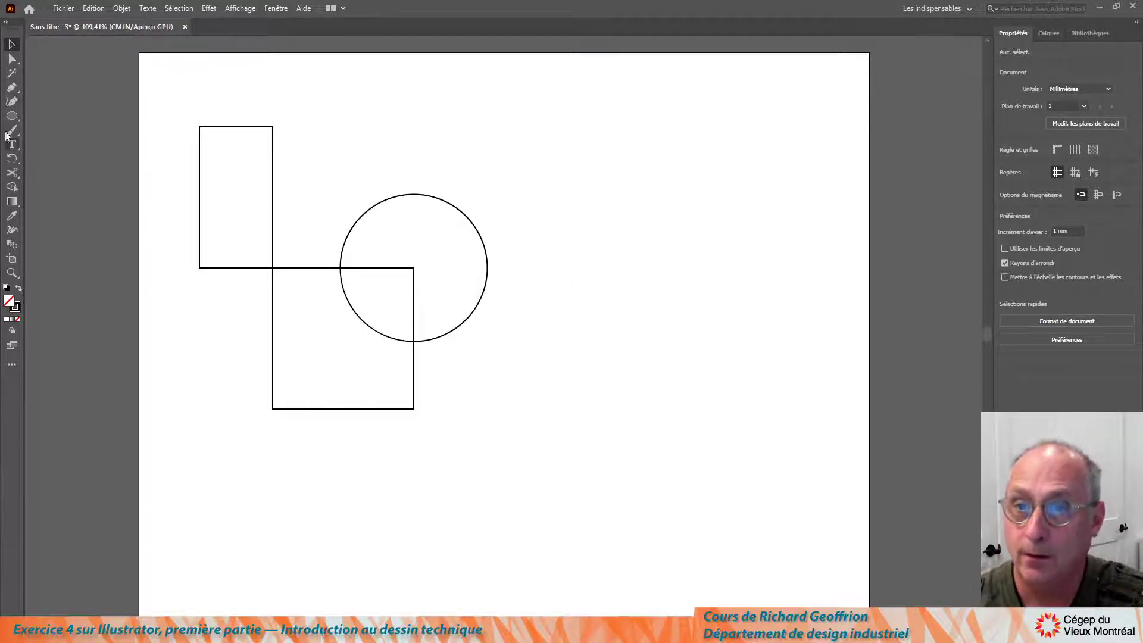
Draw two separate diagonal lines with the Pen tool that cross near the artboard's upper middle and extend past its edges.
{"action": "left_click", "coordinate": [12, 102]}
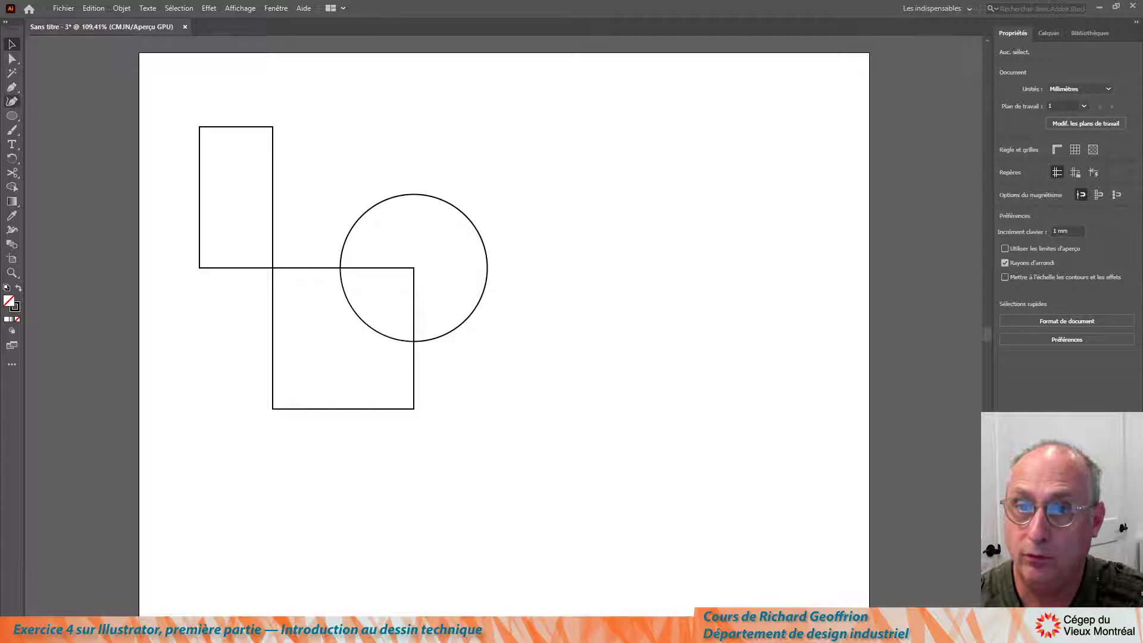
{"action": "left_click", "coordinate": [12, 86]}
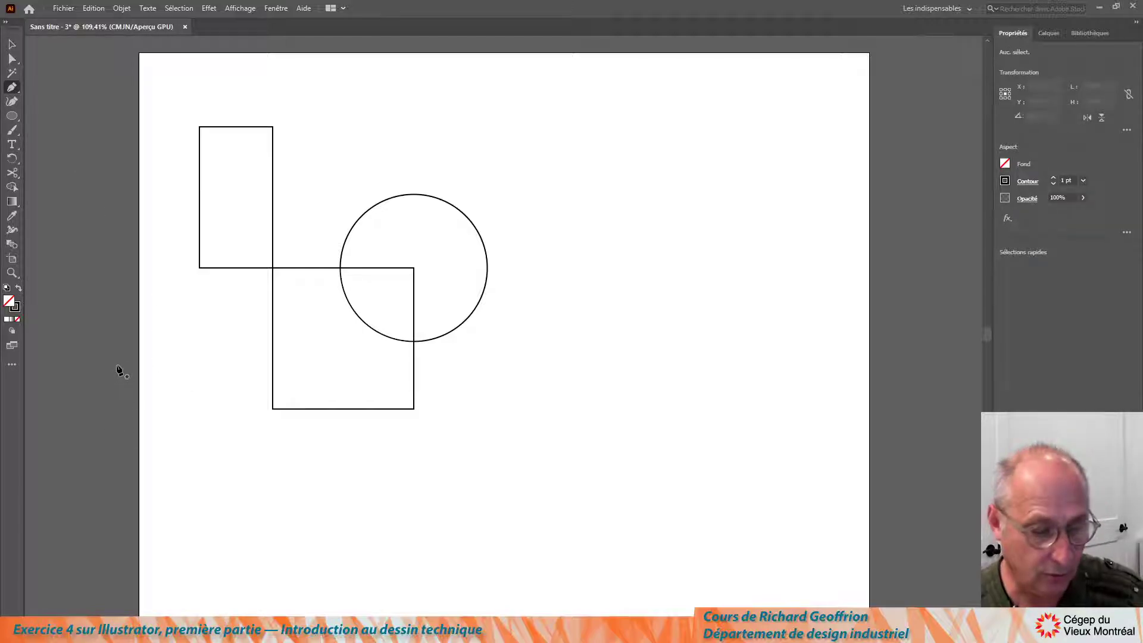
{"action": "left_click", "coordinate": [126, 422]}
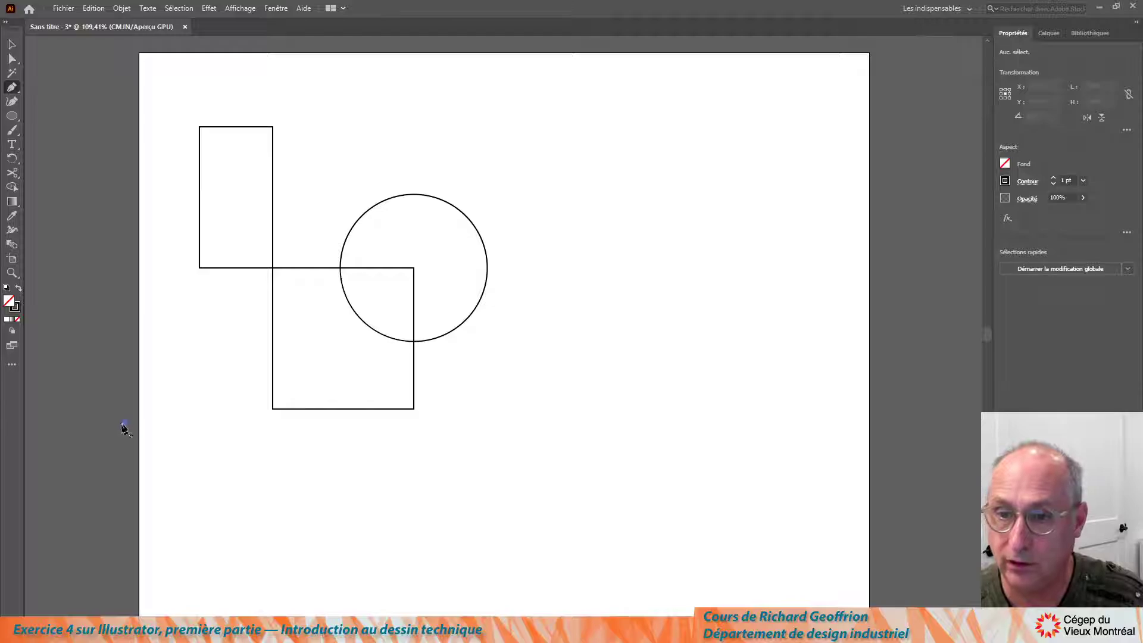
{"action": "left_click", "coordinate": [747, 46]}
{"action": "key", "text": "Escape"}
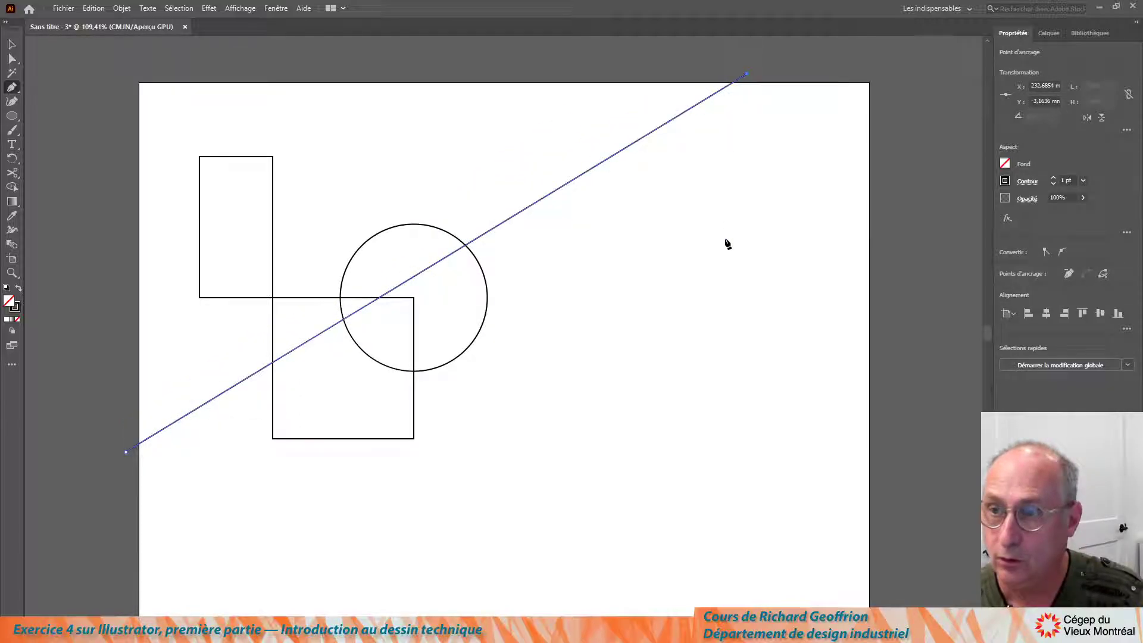
{"action": "left_click", "coordinate": [906, 403]}
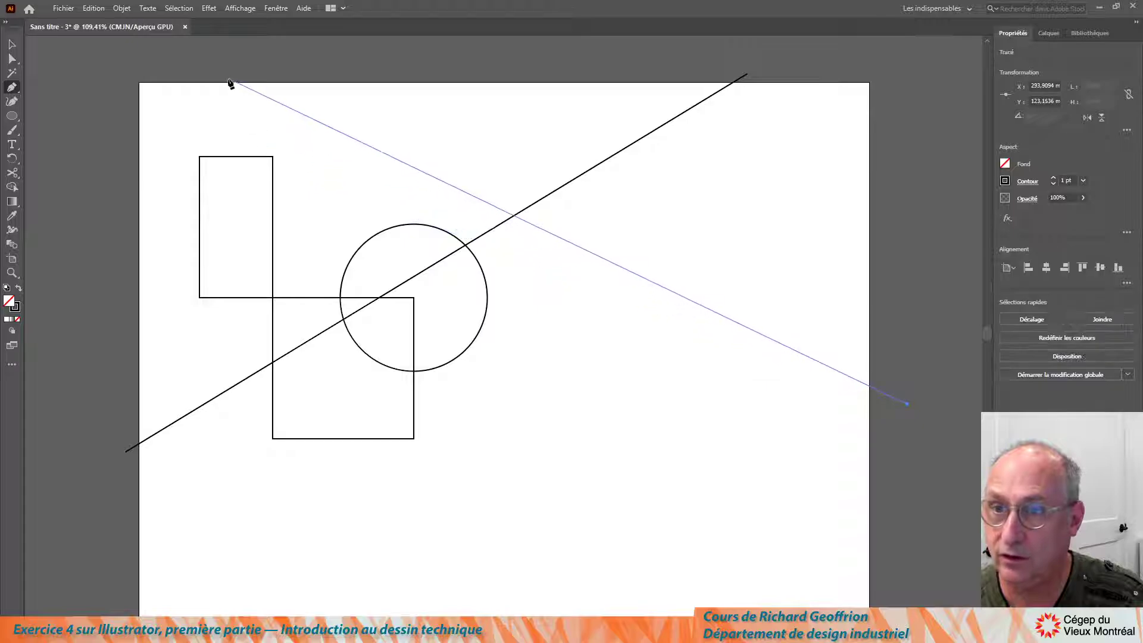
{"action": "left_click", "coordinate": [185, 64]}
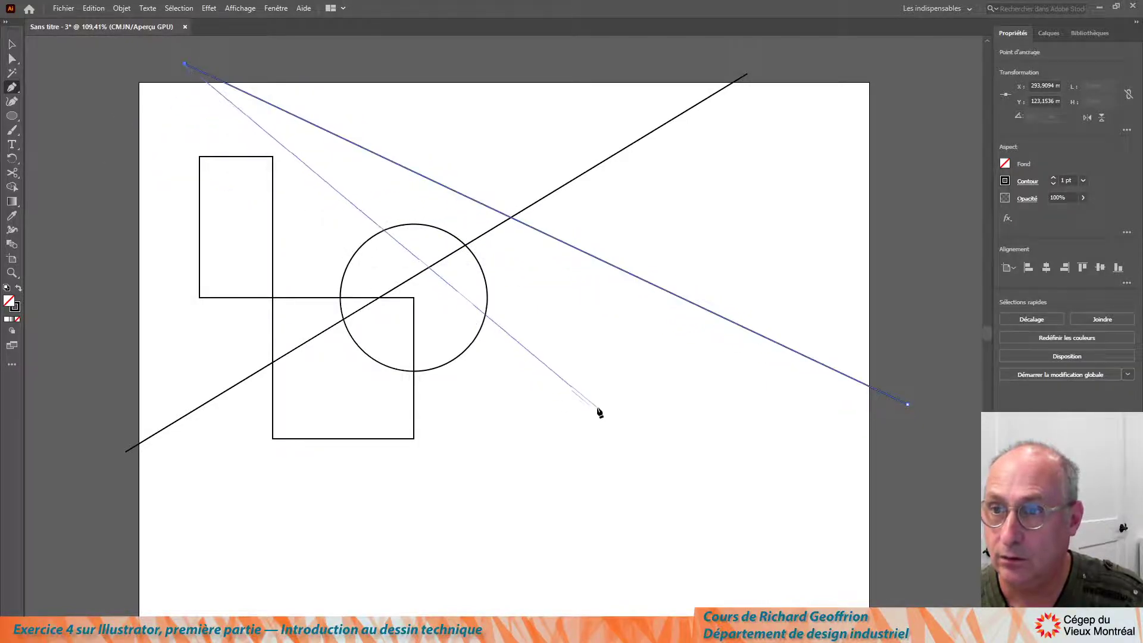
{"action": "key", "text": "Escape"}
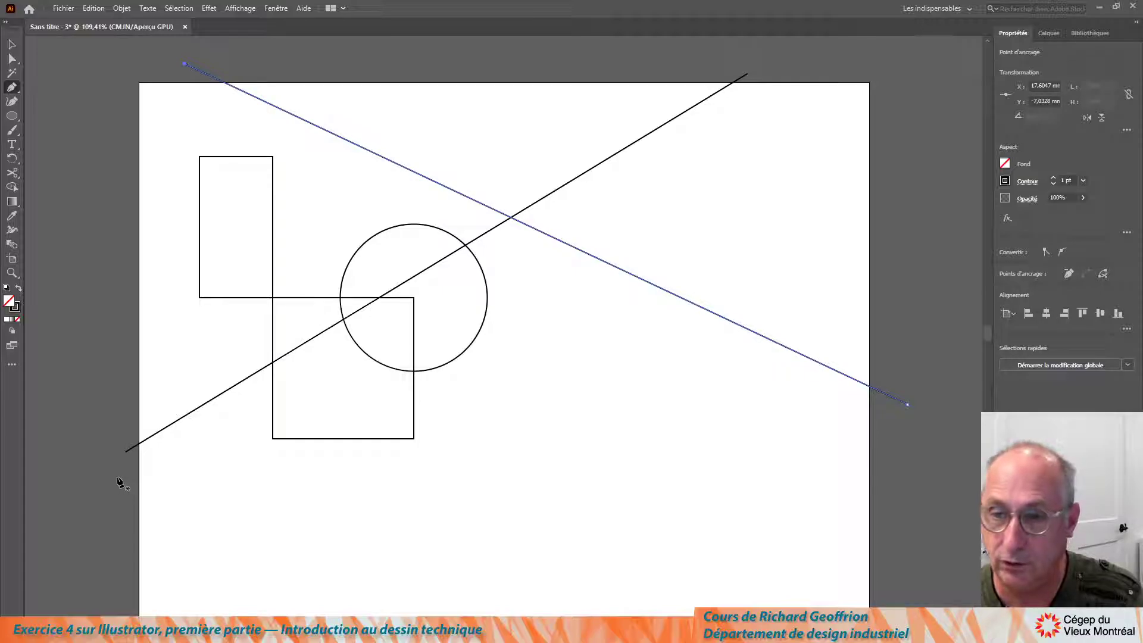
Draw a perfectly horizontal line across the full artboard just below the square, at Y about 151 mm.
{"action": "left_click", "coordinate": [117, 476]}
{"action": "left_click", "coordinate": [909, 476], "text": "shift"}
{"action": "key", "text": "Escape"}
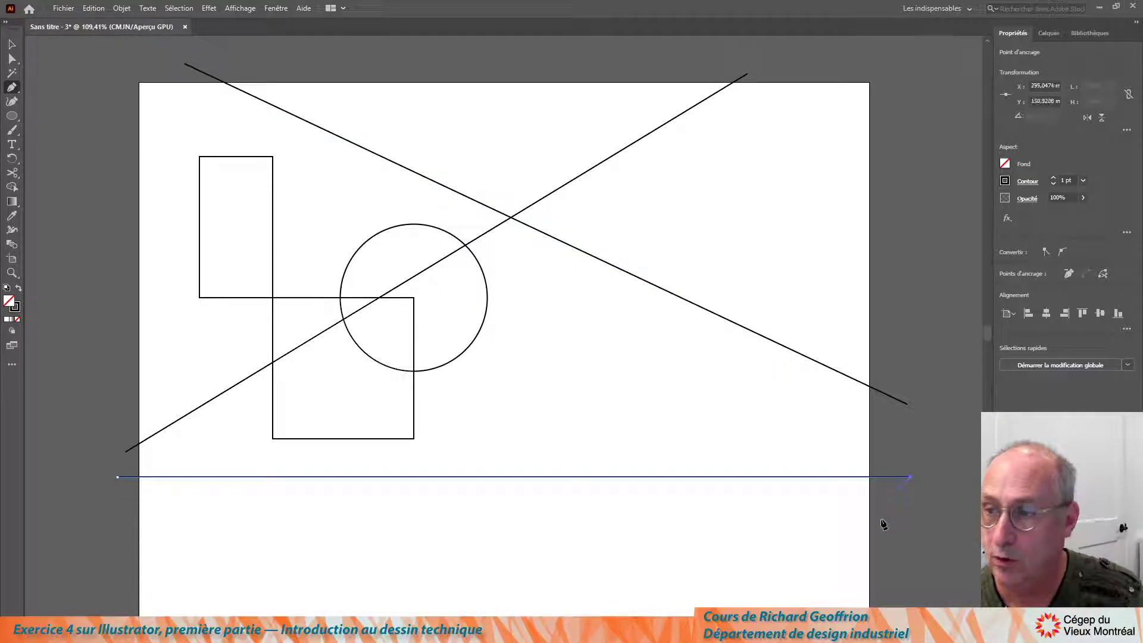
Draw a circle about 53.3 mm in diameter beside the first one and a vertical rectangle about 29.6 × 104.9 mm near the artboard's right edge.
{"action": "left_click", "coordinate": [12, 115]}
{"action": "left_click_drag", "start_coordinate": [691, 250], "coordinate": [560, 390]}
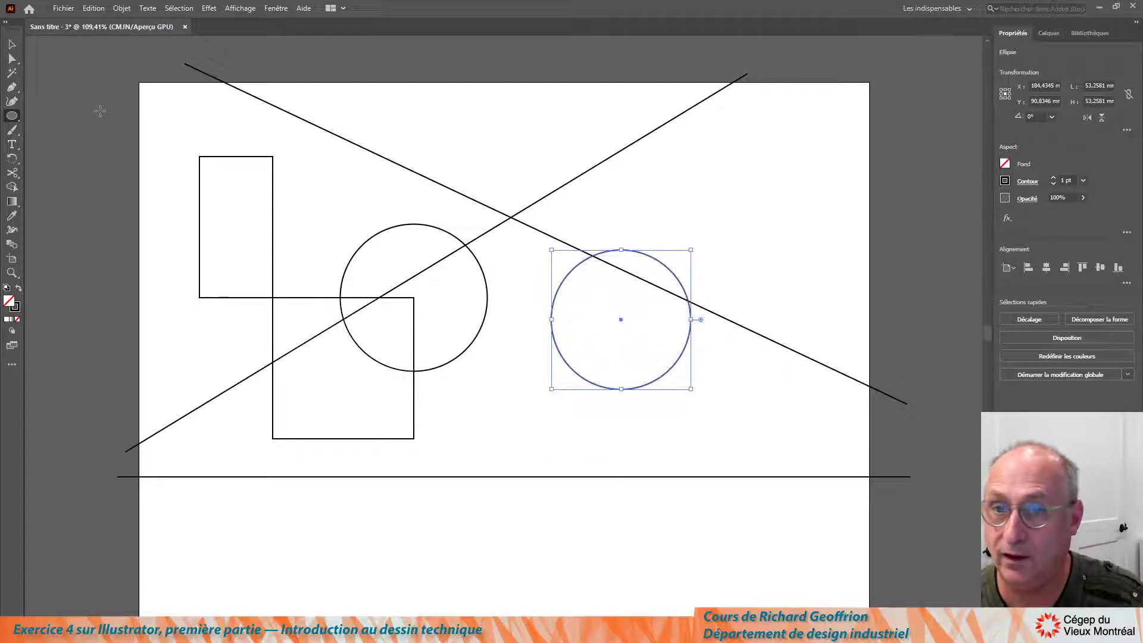
{"action": "left_click", "coordinate": [18, 119]}
{"action": "left_click", "coordinate": [67, 115]}
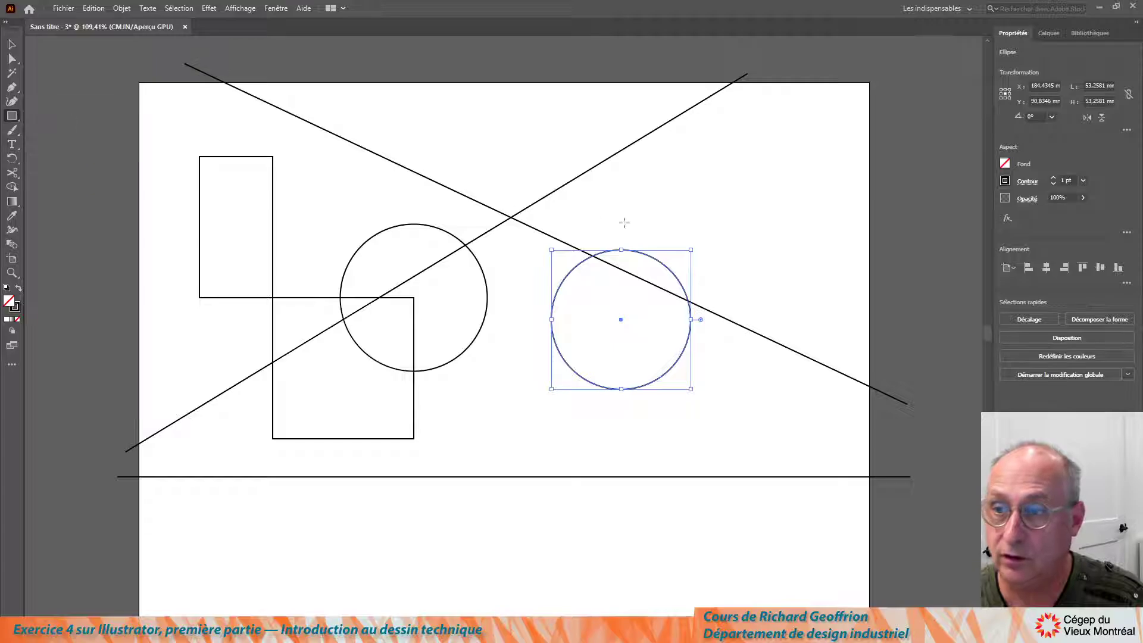
{"action": "left_click_drag", "start_coordinate": [792, 241], "coordinate": [715, 515]}
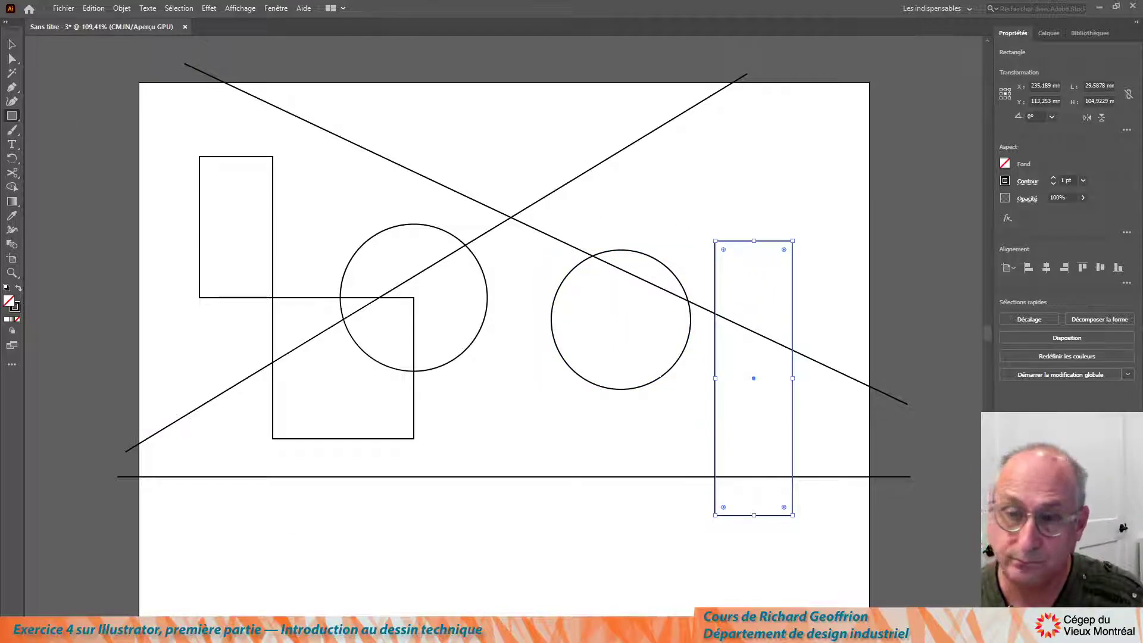
Convert the three lines, the new circle and the tall rectangle into guides, and deselect them.
{"action": "left_click", "coordinate": [12, 45]}
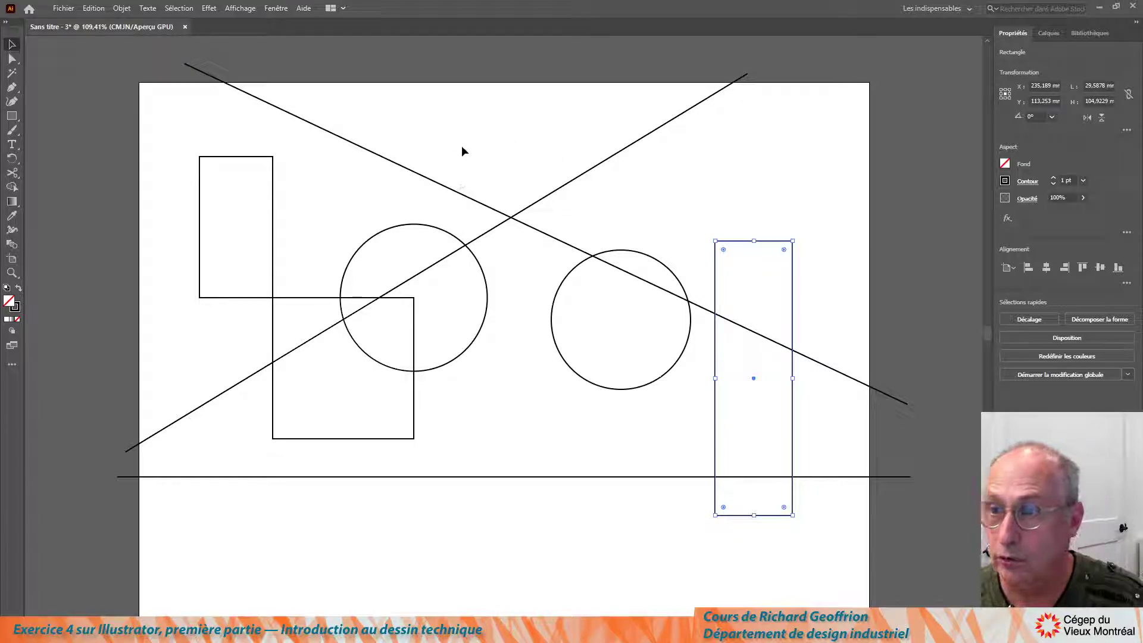
{"action": "left_click_drag", "start_coordinate": [510, 132], "coordinate": [799, 526]}
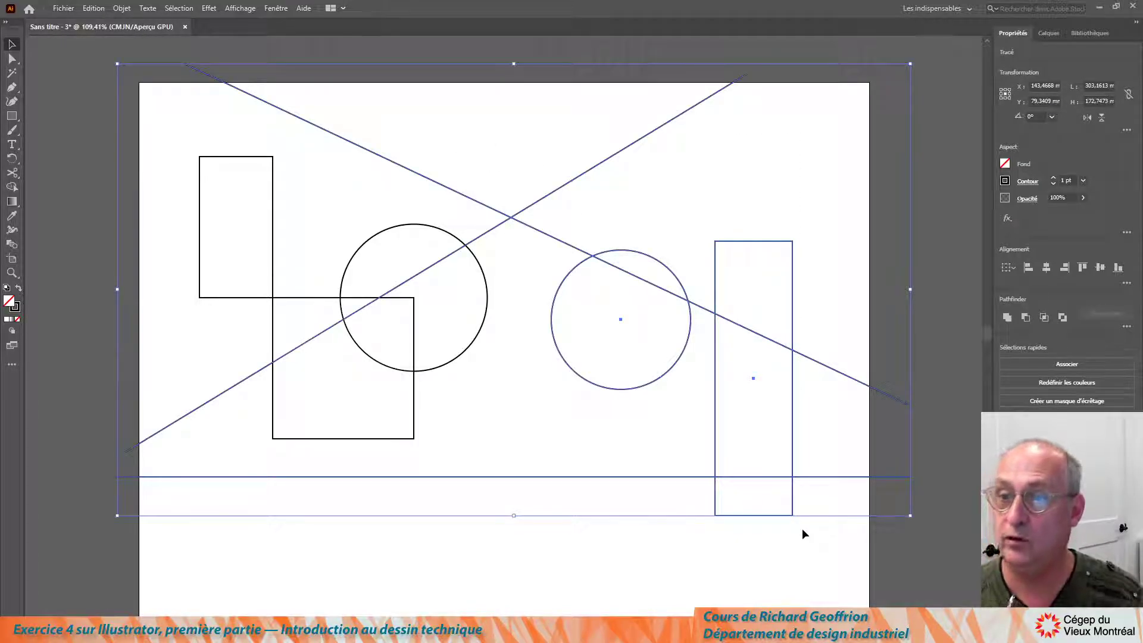
{"action": "key", "text": "ctrl+shift+b"}
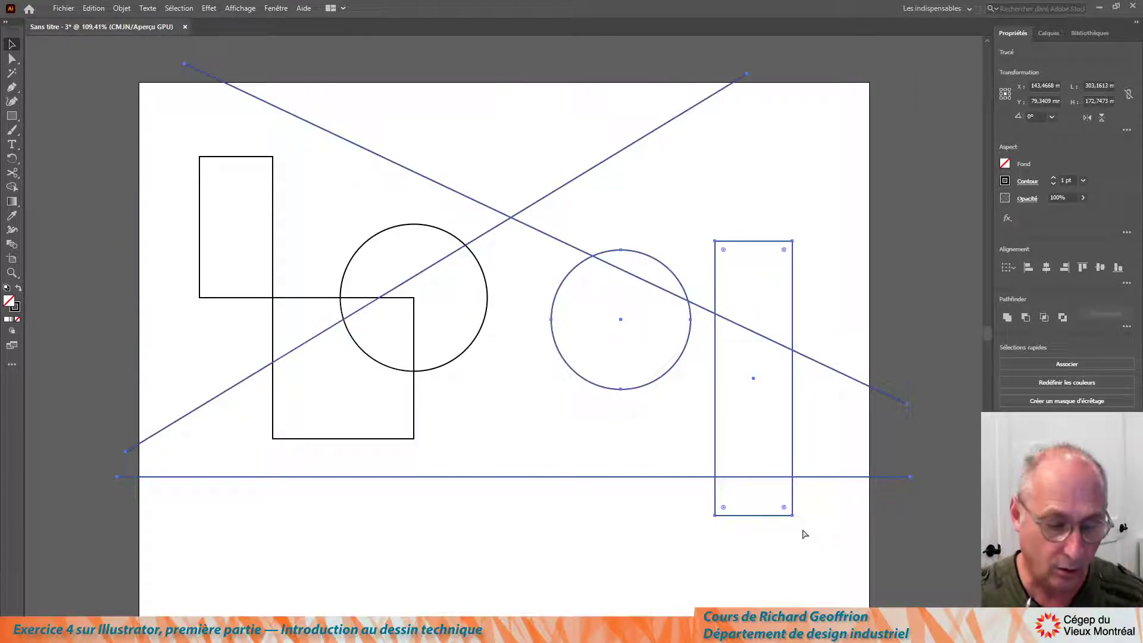
{"action": "key", "text": "ctrl+5"}
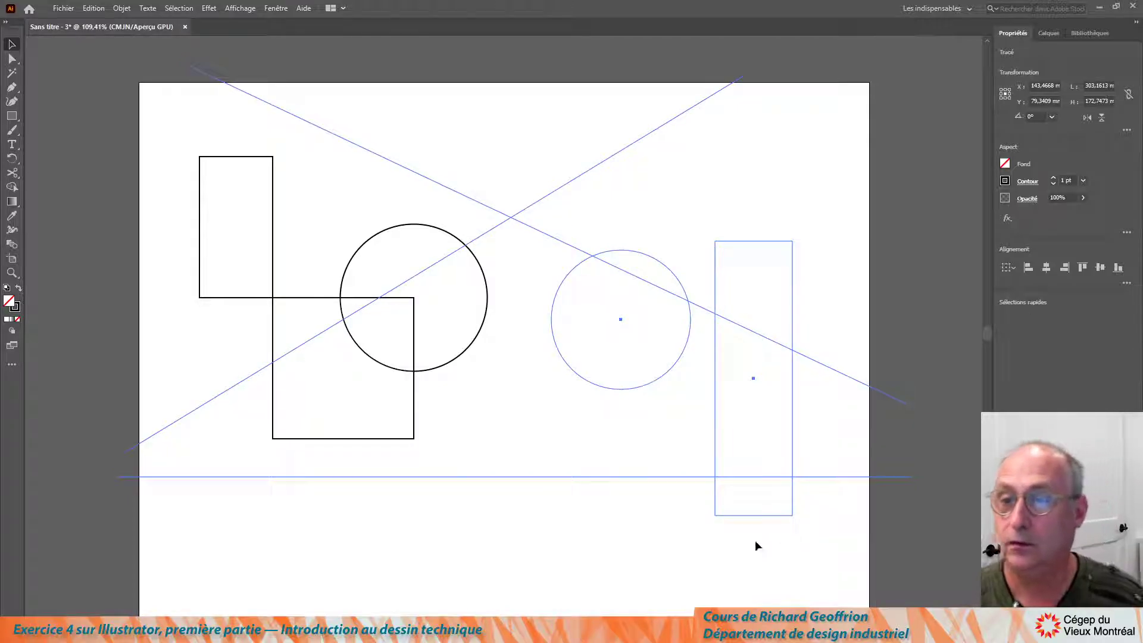
{"action": "left_click", "coordinate": [95, 149]}
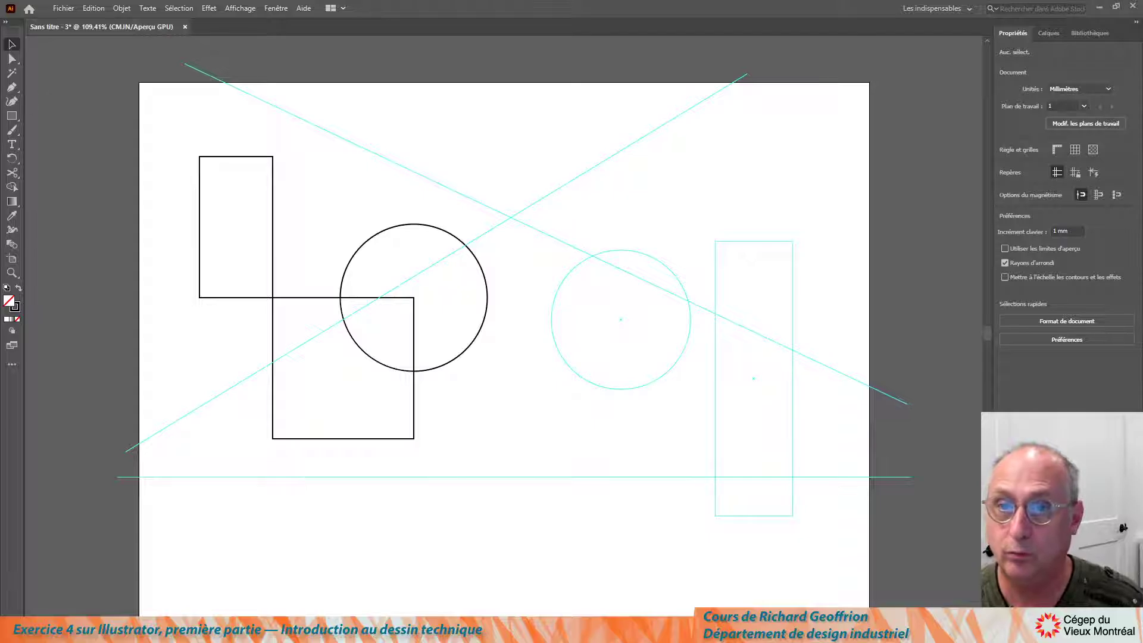
Draw a small rectangle about 31.4 × 26.2 mm below the horizontal guide, try enlarging it from its upper-right corner, and undo the resize.
{"action": "left_click", "coordinate": [12, 116]}
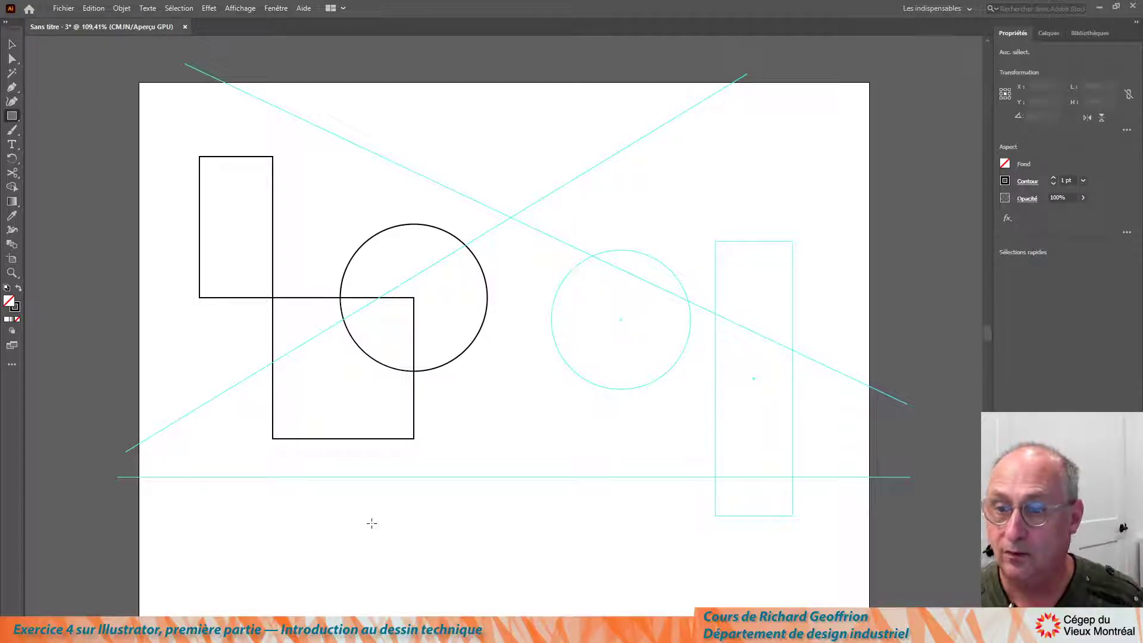
{"action": "left_click_drag", "start_coordinate": [366, 520], "coordinate": [449, 590]}
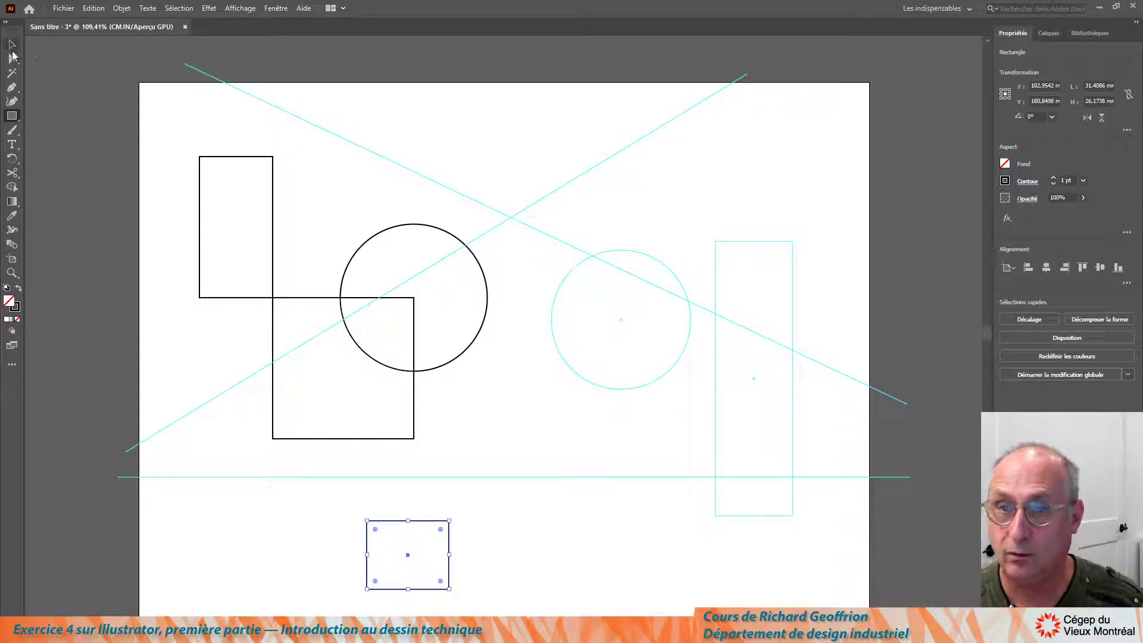
{"action": "left_click", "coordinate": [11, 45]}
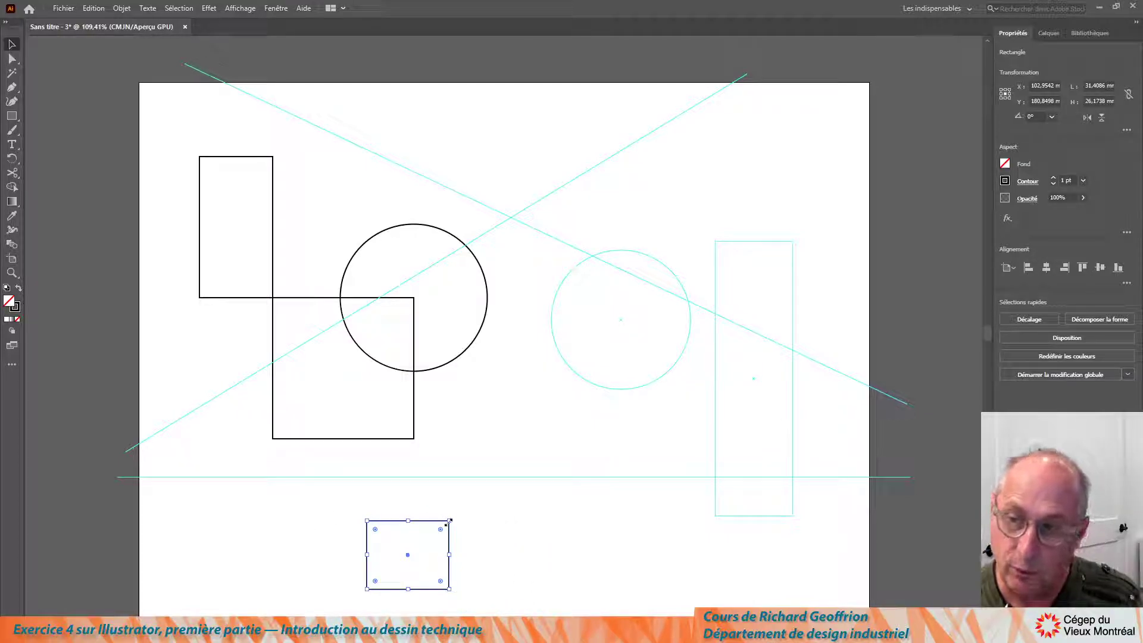
{"action": "left_click_drag", "start_coordinate": [449, 520], "coordinate": [524, 487]}
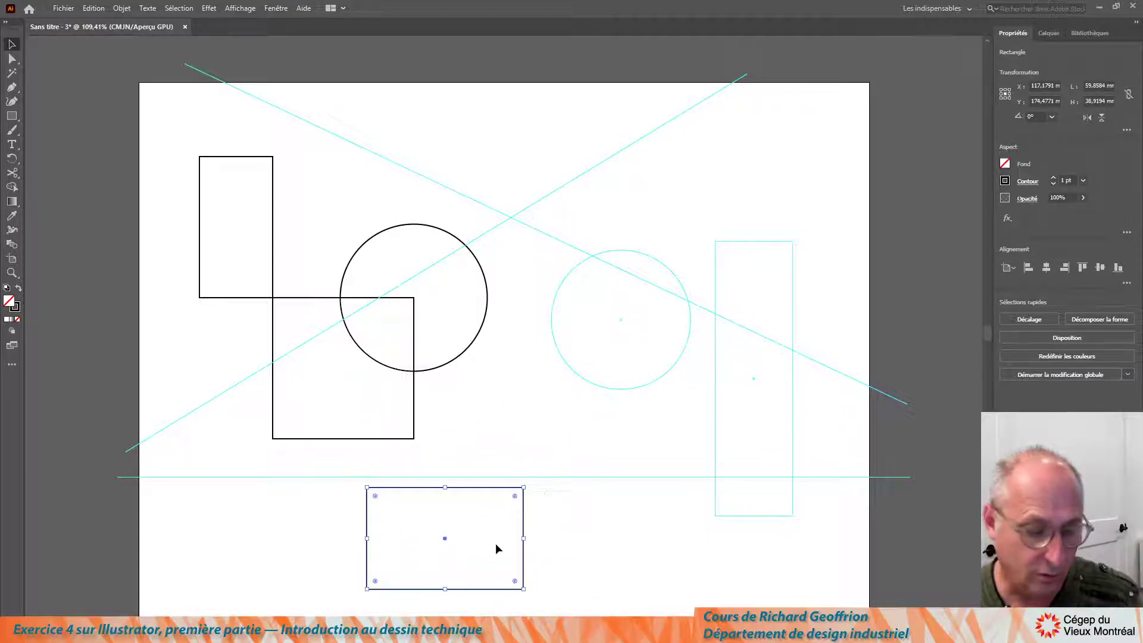
{"action": "key", "text": "ctrl+z"}
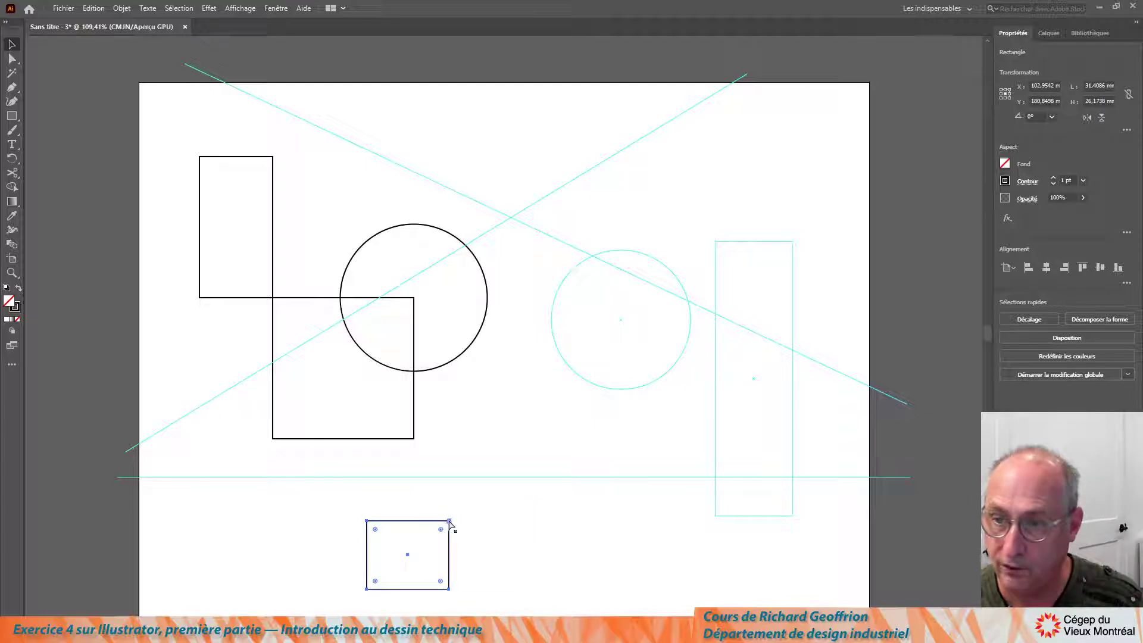
Snap the small rectangle's upper-right corner to the diagonal guides' crossing, move it to where the horizontal and tall rectangle guides meet, and deselect it.
{"action": "left_click_drag", "start_coordinate": [450, 521], "coordinate": [512, 219]}
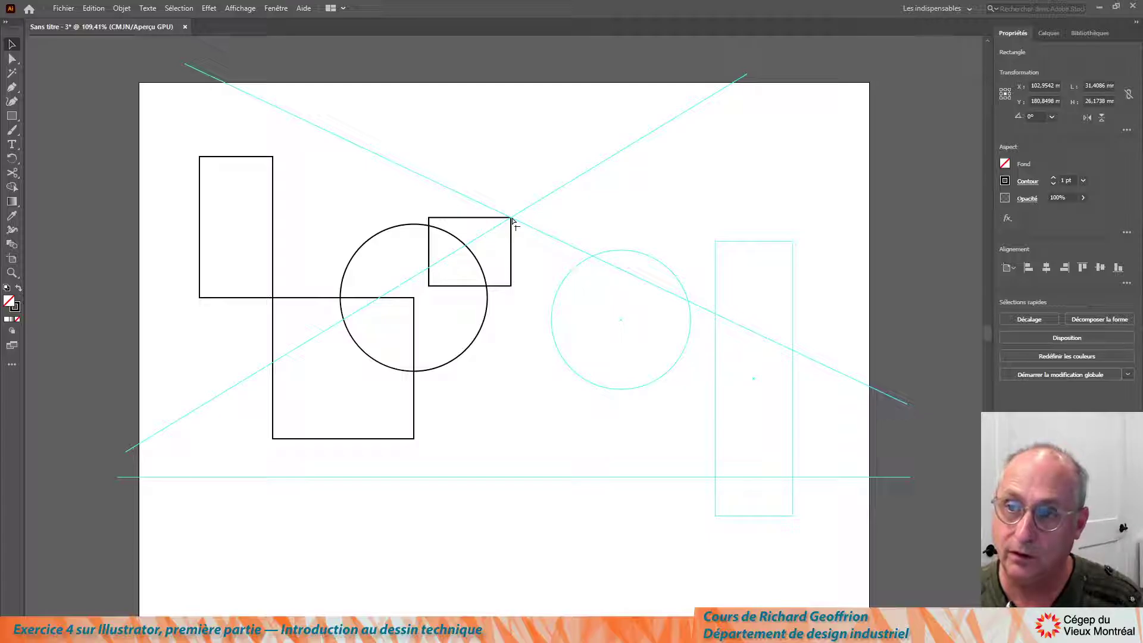
{"action": "left_click_drag", "start_coordinate": [512, 220], "coordinate": [715, 480]}
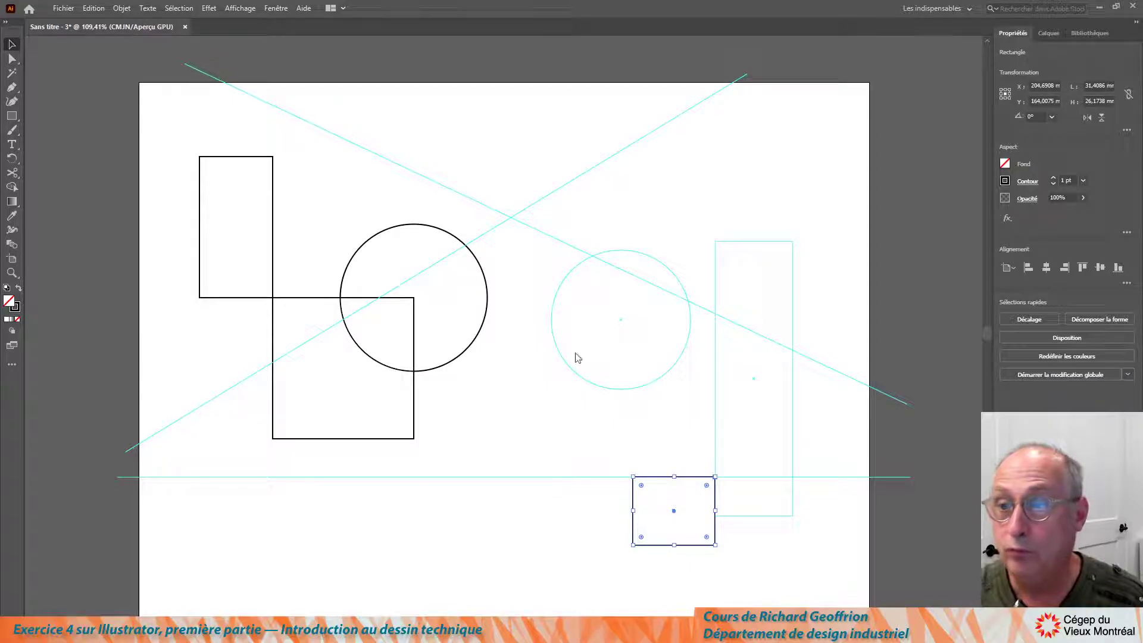
{"action": "left_click", "coordinate": [633, 427]}
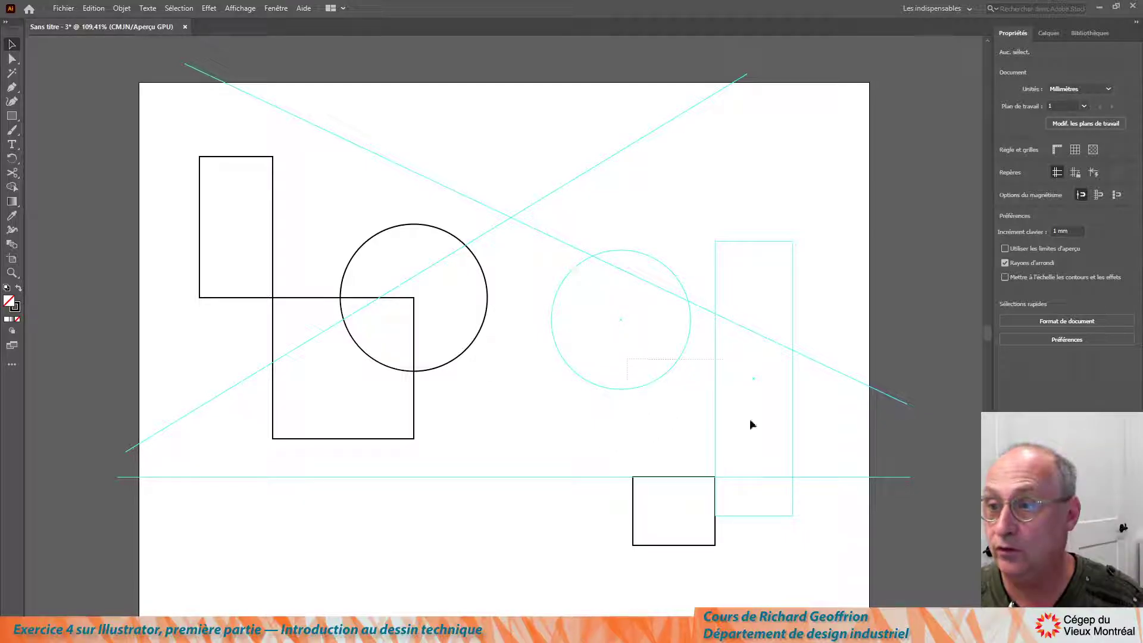
Release the circle and tall rectangle guides back into regular paths and deselect them.
{"action": "mouse_move", "coordinate": [751, 424]}
{"action": "left_mouse_down"}
{"action": "mouse_move", "coordinate": [754, 447]}
{"action": "mouse_move", "coordinate": [742, 444]}
{"action": "left_mouse_up"}
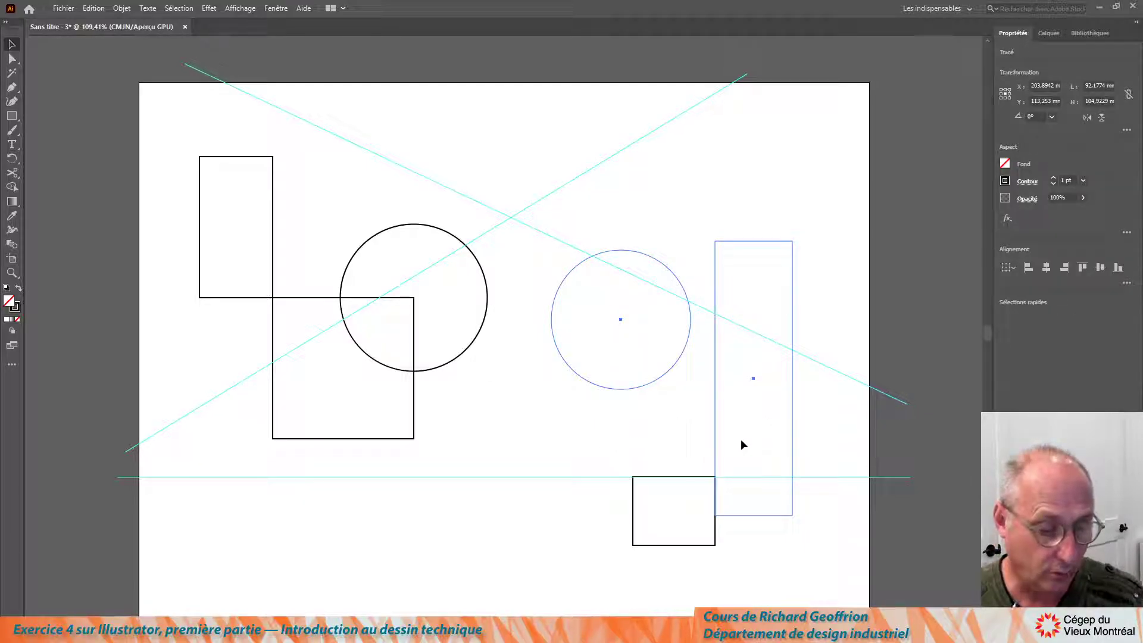
{"action": "key", "text": "a"}
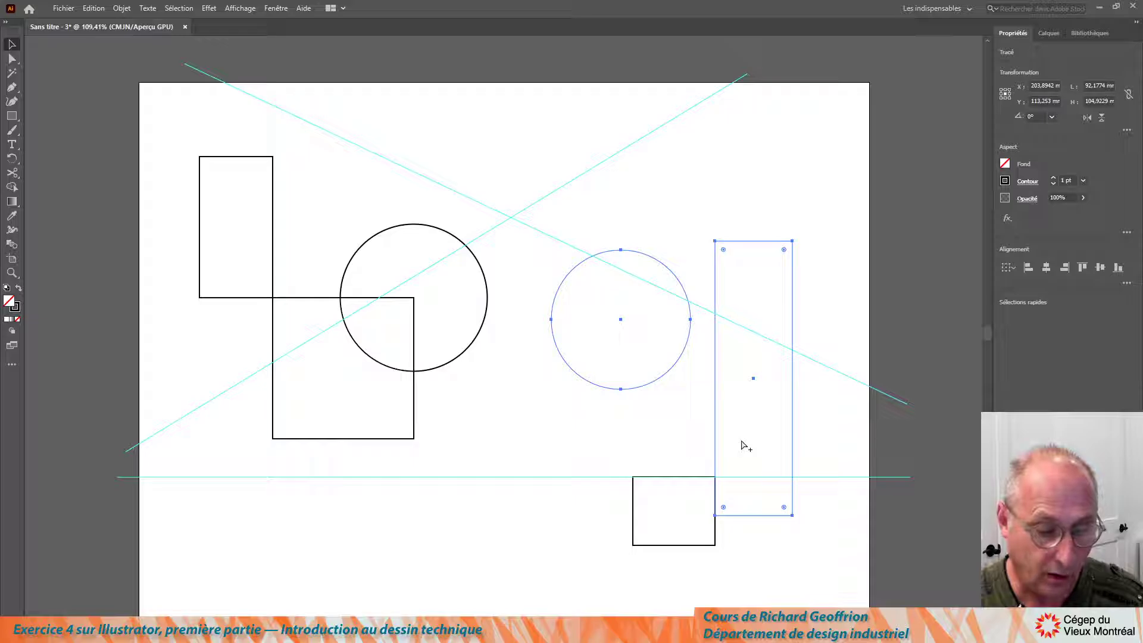
{"action": "key", "text": "v"}
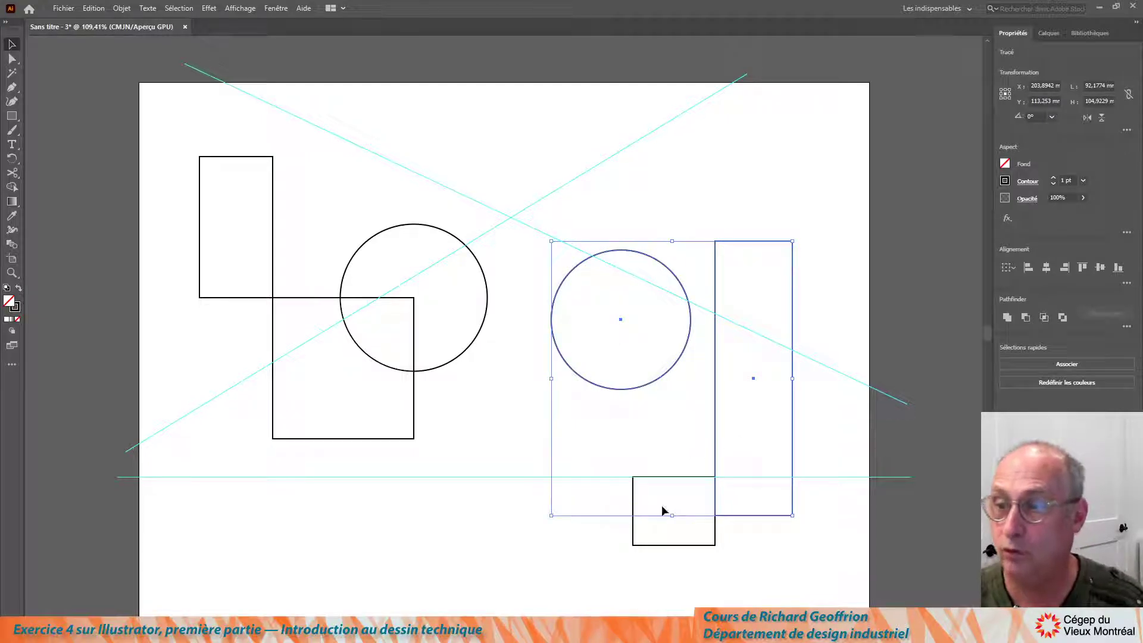
{"action": "left_click", "coordinate": [451, 541]}
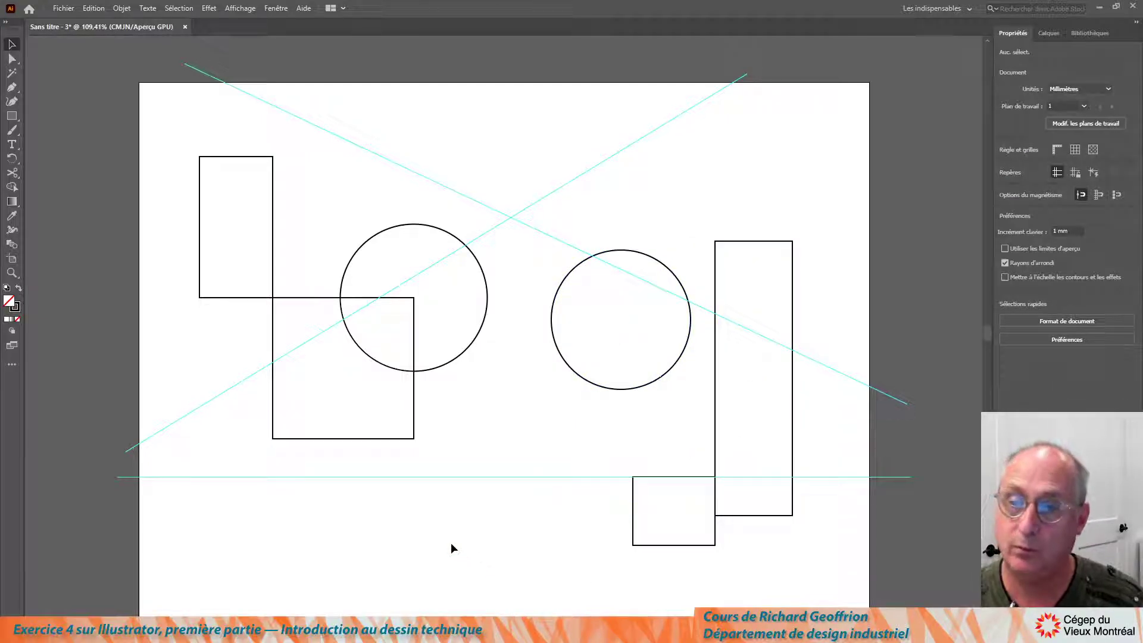
Clear all remaining guides and delete all the practice shapes from the artboard.
{"action": "left_click", "coordinate": [267, 8]}
{"action": "mouse_move", "coordinate": [240, 8]}
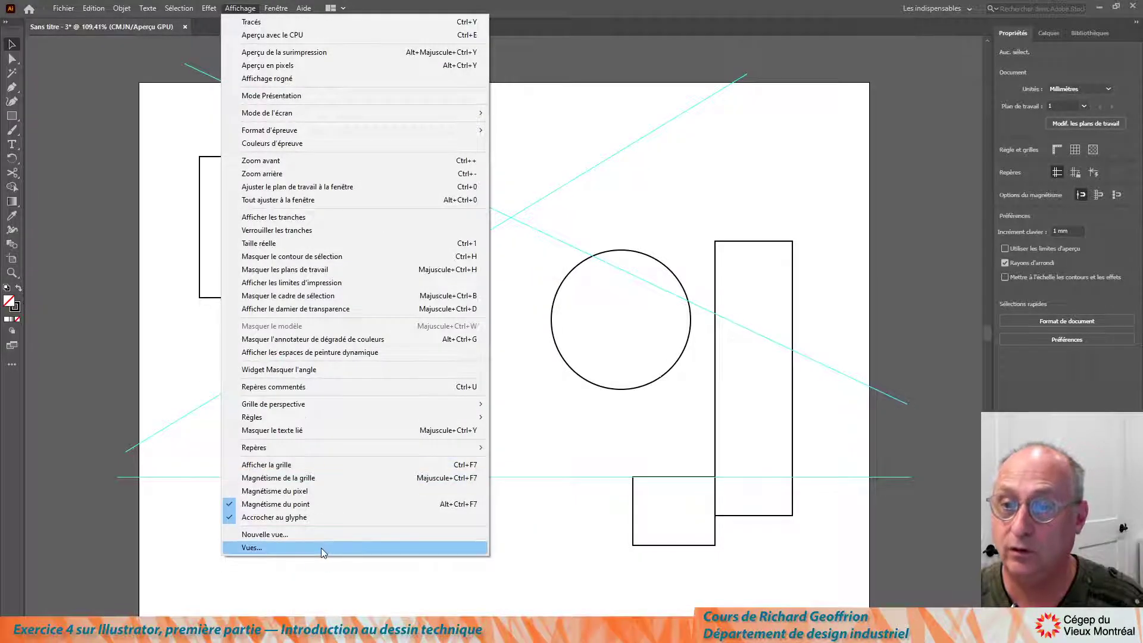
{"action": "mouse_move", "coordinate": [303, 452]}
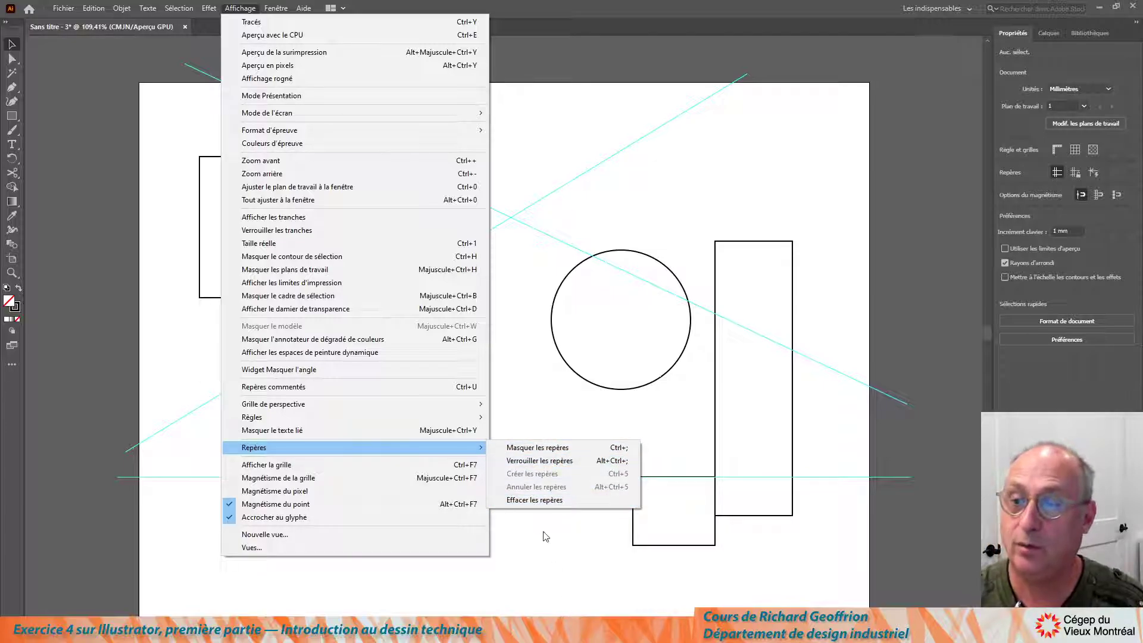
{"action": "left_click", "coordinate": [539, 501]}
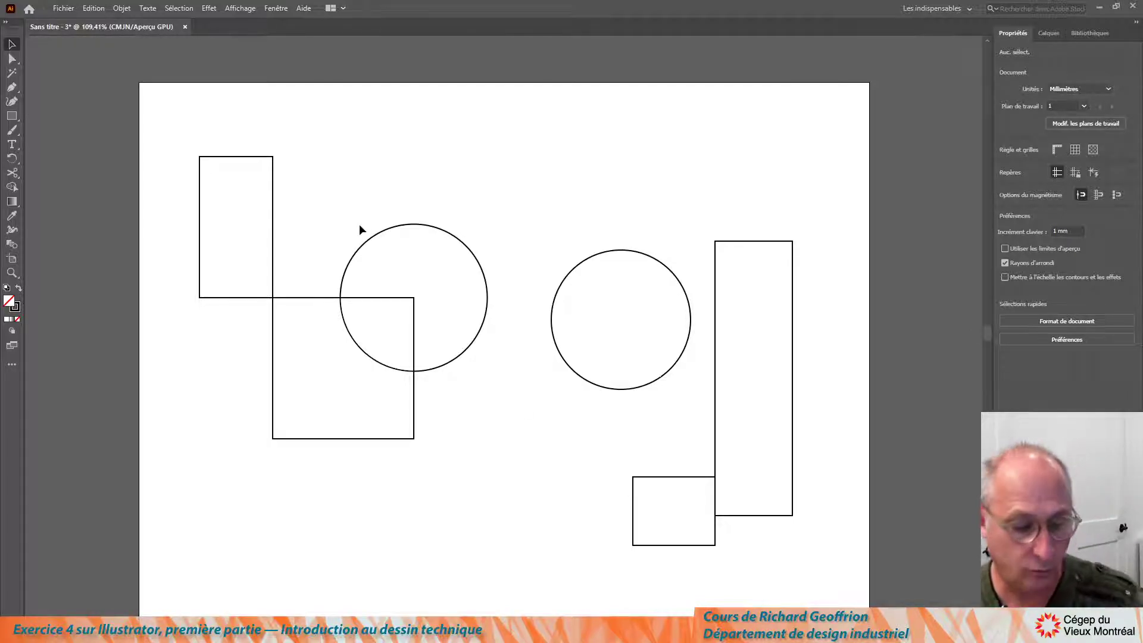
{"action": "key", "text": "ctrl+a"}
{"action": "key", "text": "Delete"}
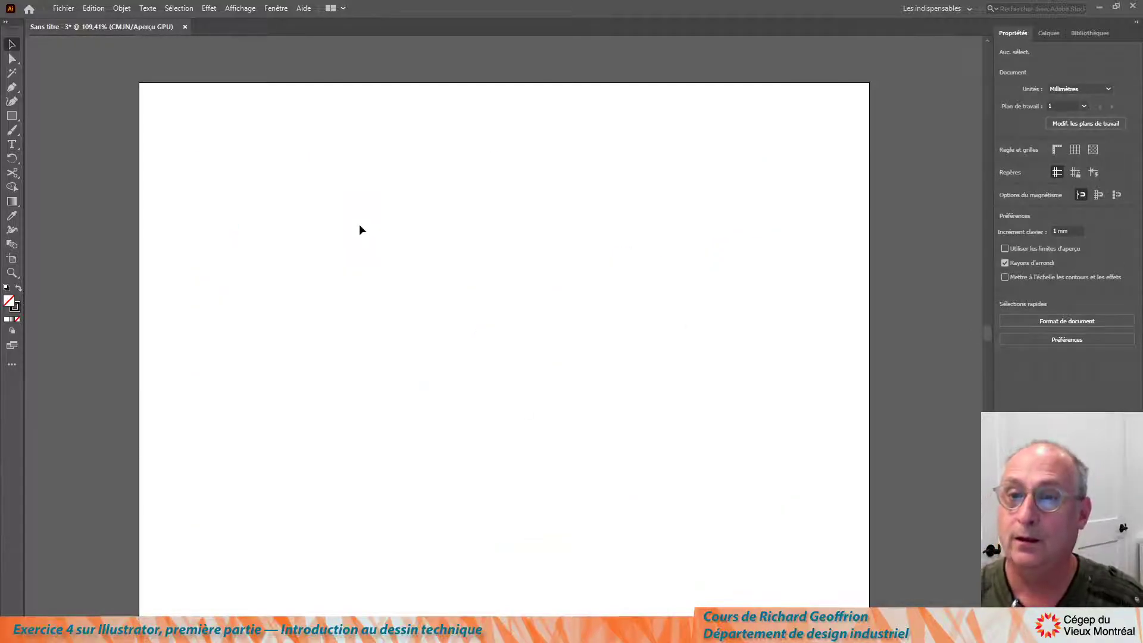
Show the document grid and turn on snapping to the grid.
{"action": "left_click", "coordinate": [234, 8]}
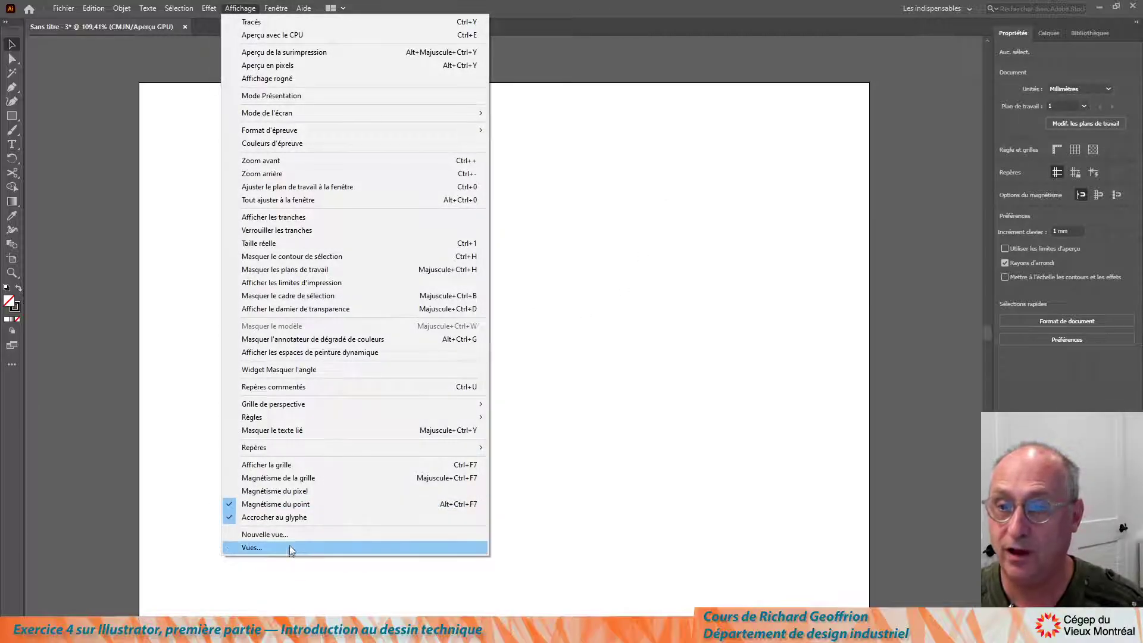
{"action": "left_click", "coordinate": [278, 467]}
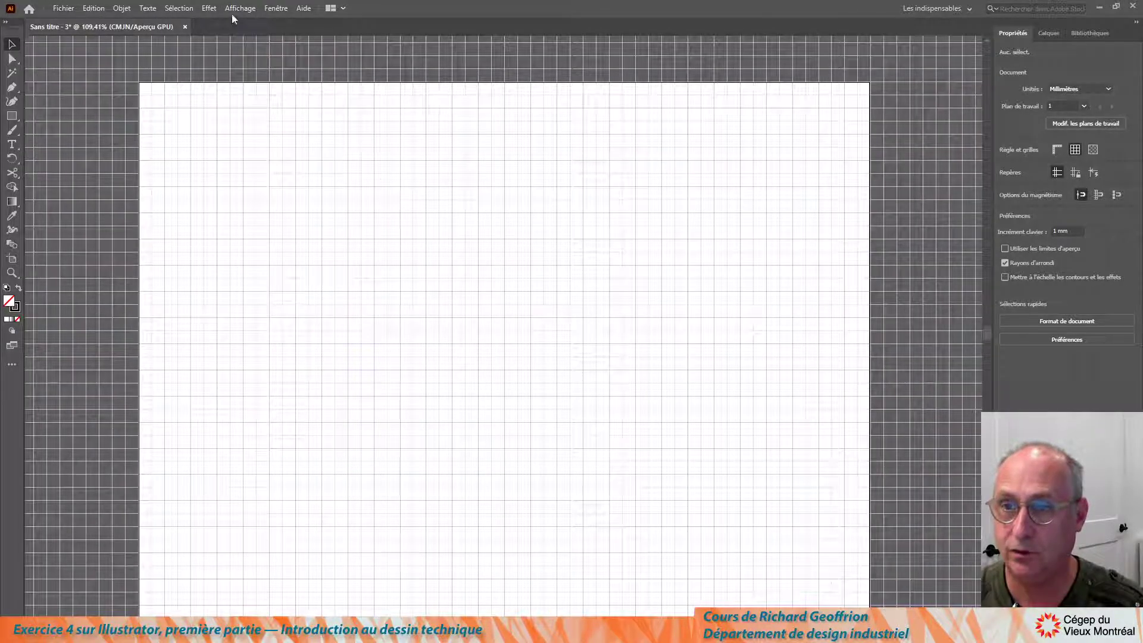
{"action": "left_click", "coordinate": [245, 8]}
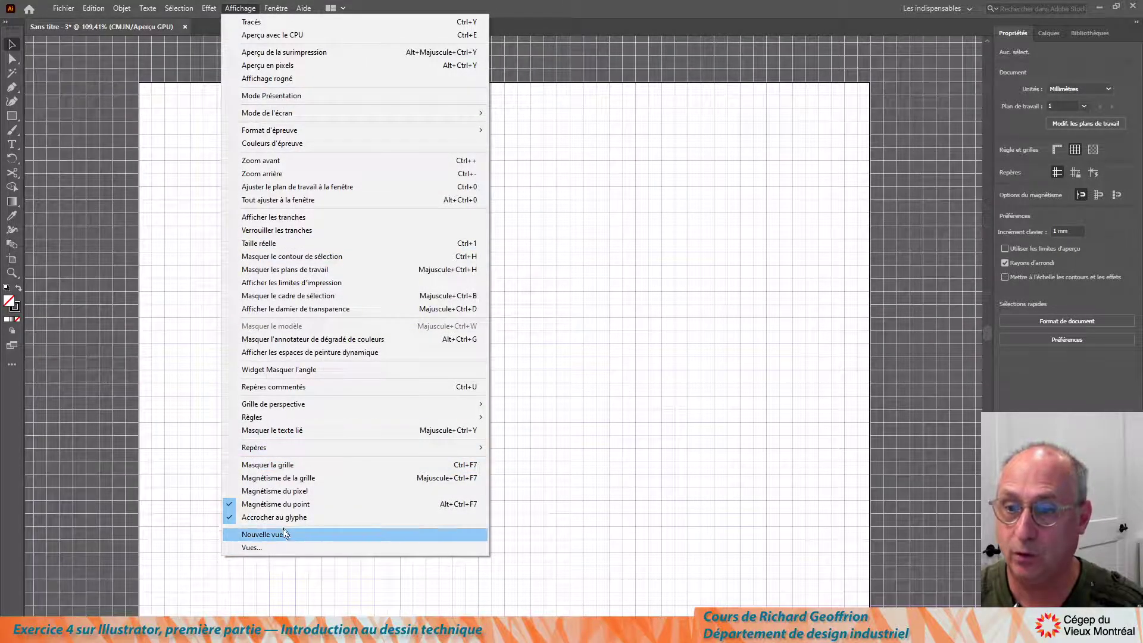
{"action": "left_click", "coordinate": [277, 482]}
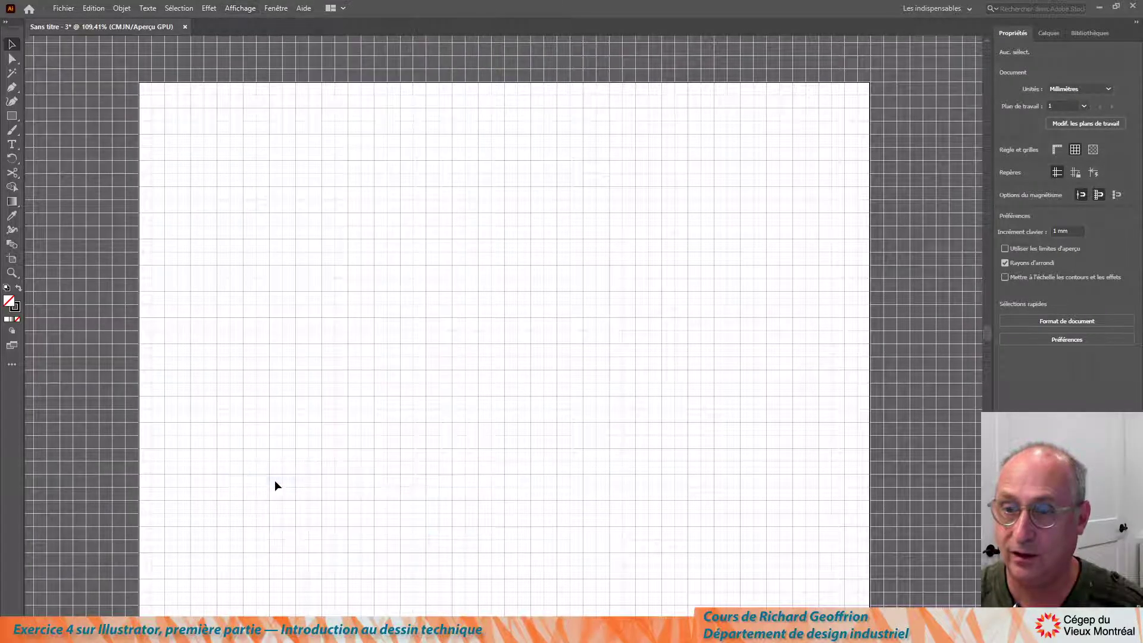
{"action": "left_click", "coordinate": [239, 8]}
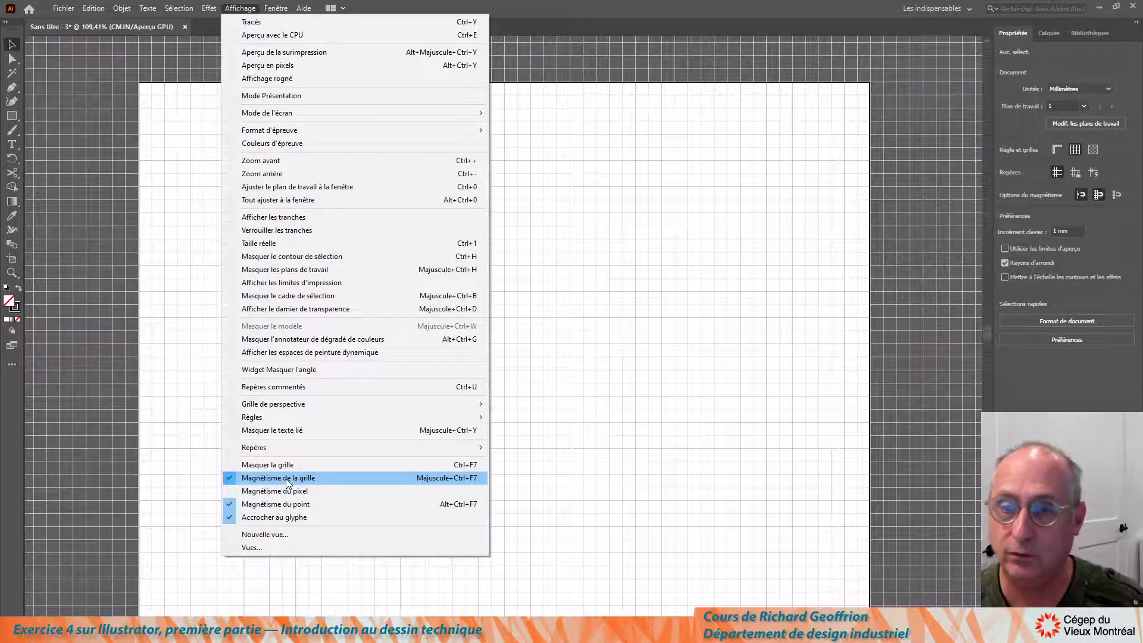
{"action": "left_click", "coordinate": [588, 422]}
{"action": "scroll", "coordinate": [405, 338], "scroll_direction": "left", "scroll_amount": 3}
{"action": "scroll", "coordinate": [415, 335], "scroll_direction": "right", "scroll_amount": 3}
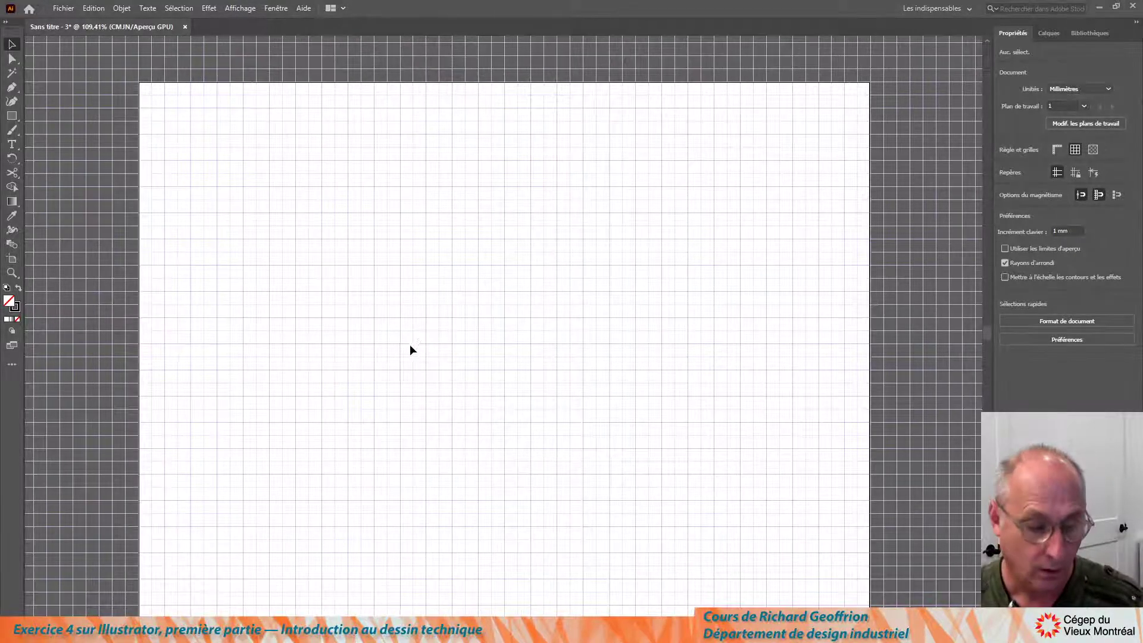
Draw a 20 × 20 mm square and, lower to its right, a 15 × 20 mm rectangle, both snapped to the grid.
{"action": "scroll", "coordinate": [393, 343], "scroll_direction": "up", "scroll_amount": 2}
{"action": "scroll", "coordinate": [363, 336], "scroll_direction": "up", "scroll_amount": 1}
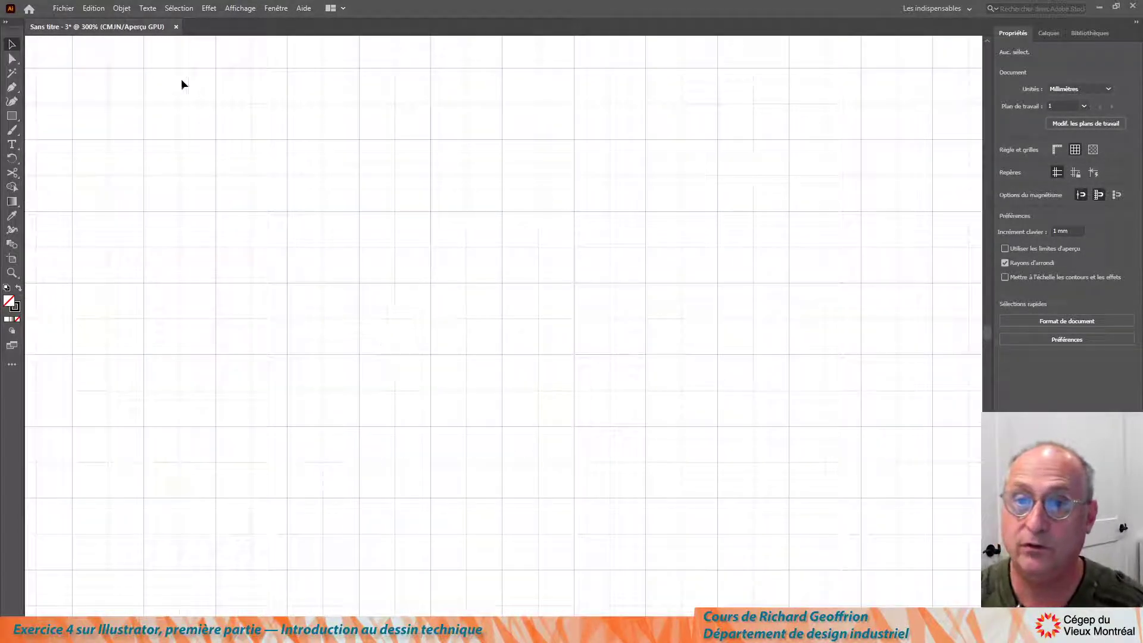
{"action": "left_click", "coordinate": [12, 116]}
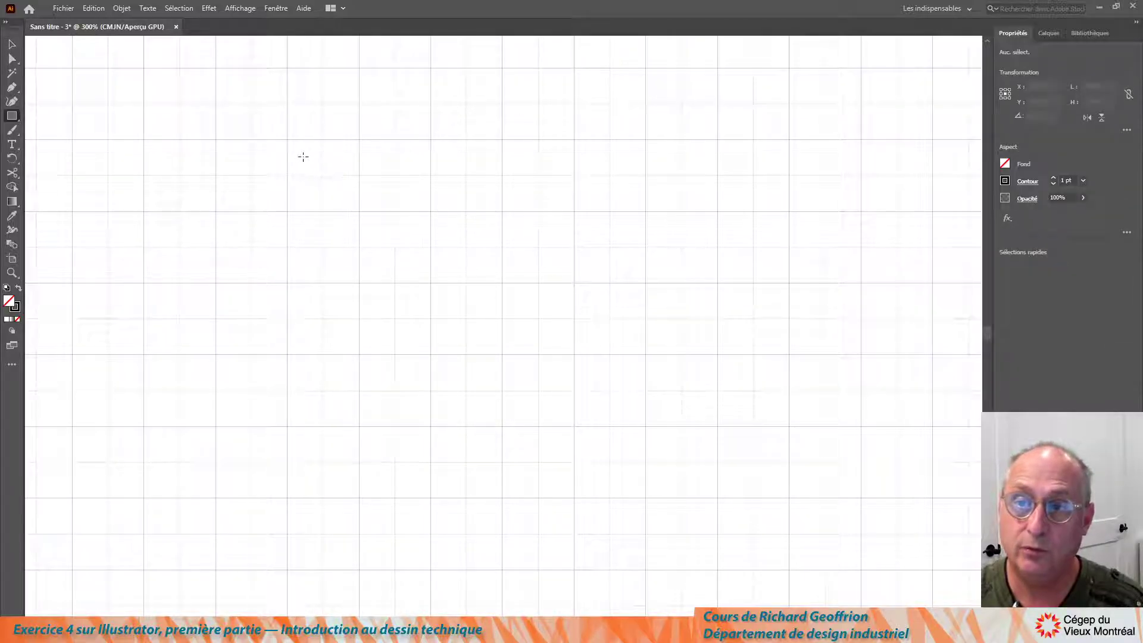
{"action": "left_click_drag", "start_coordinate": [303, 156], "coordinate": [470, 288]}
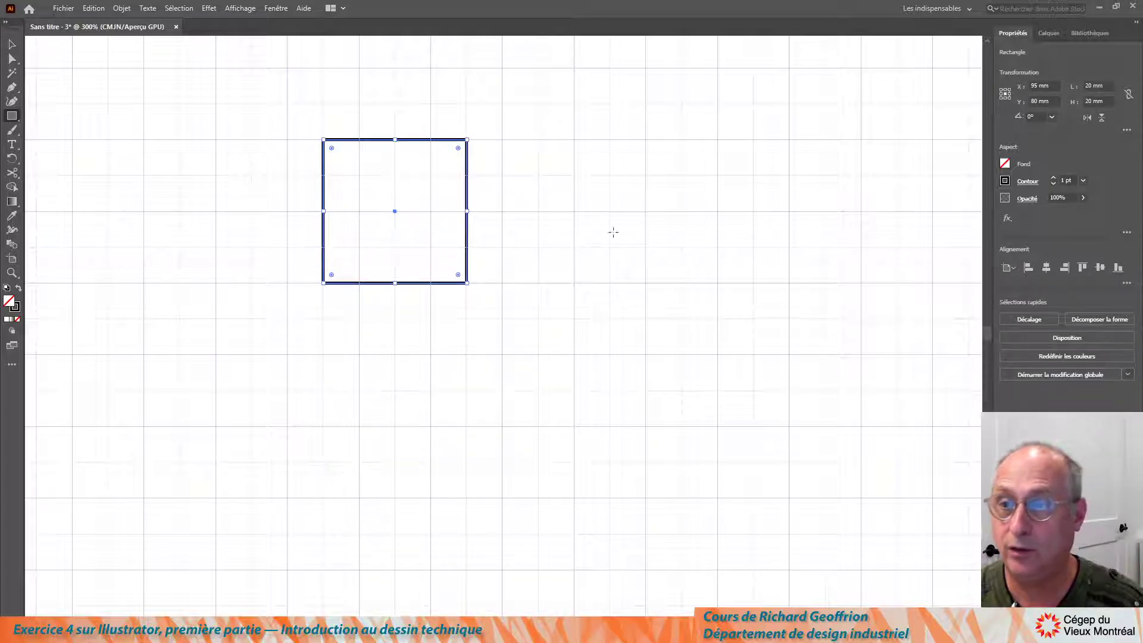
{"action": "left_click_drag", "start_coordinate": [610, 246], "coordinate": [489, 397]}
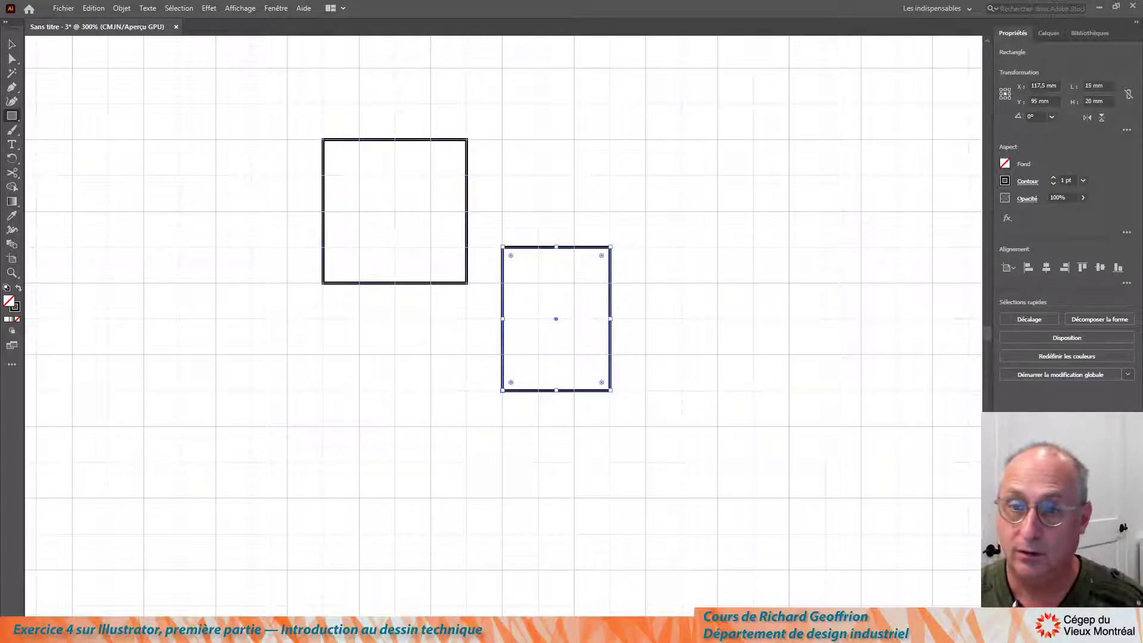
Draw a 30 mm circle below the square and a 25 × 15 mm ellipse to its left, both snapped to the grid.
{"action": "left_click", "coordinate": [12, 116]}
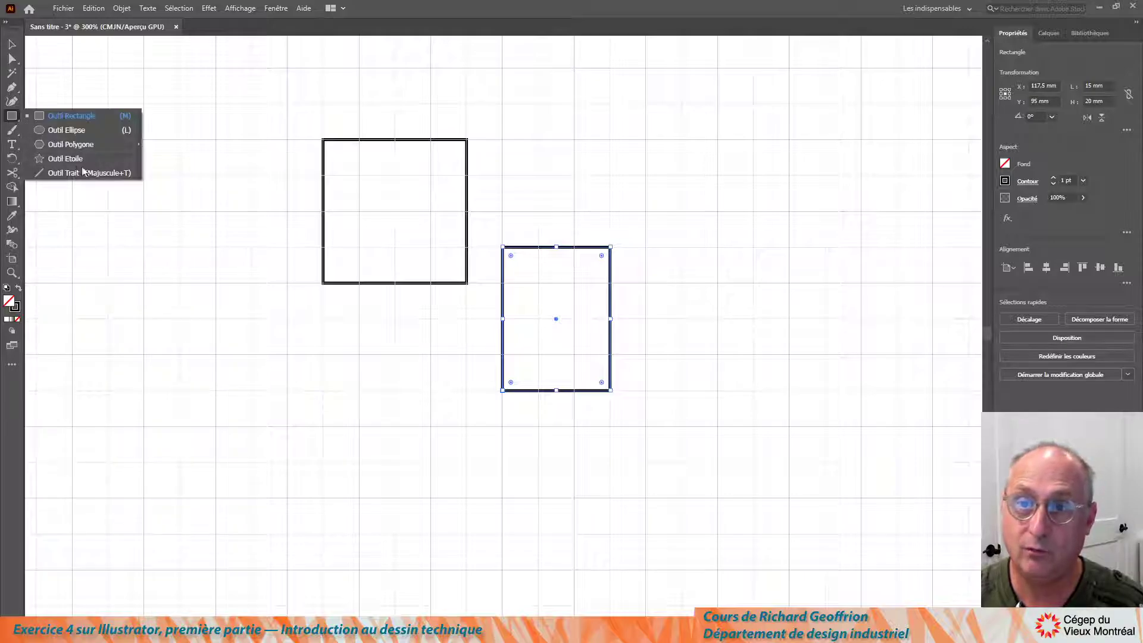
{"action": "left_click", "coordinate": [58, 131]}
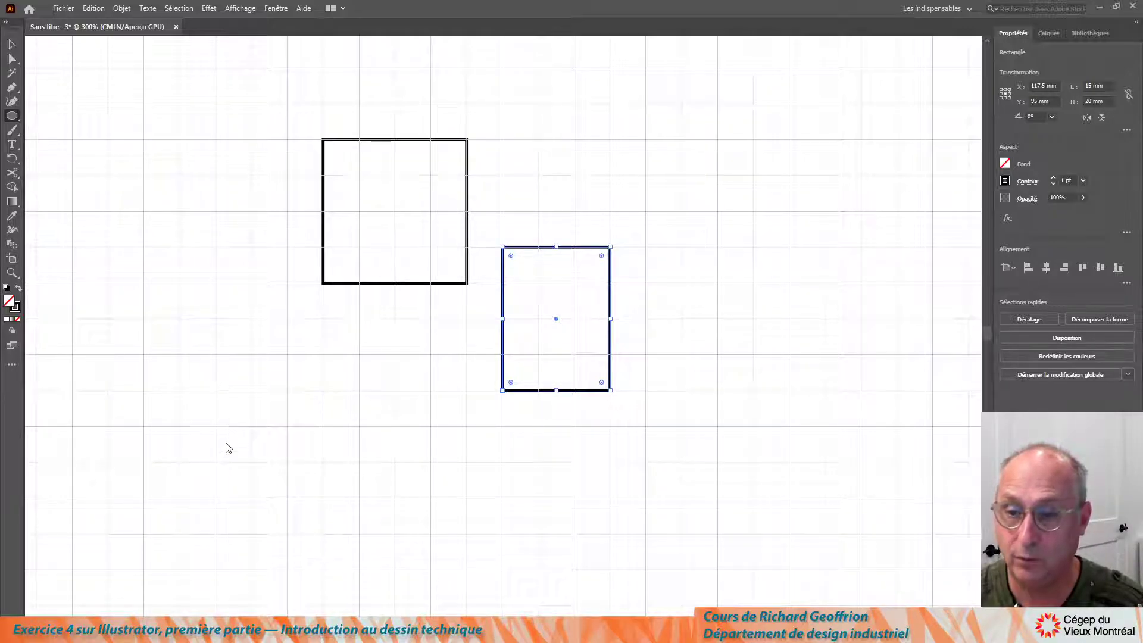
{"action": "left_click_drag", "start_coordinate": [215, 425], "coordinate": [431, 641]}
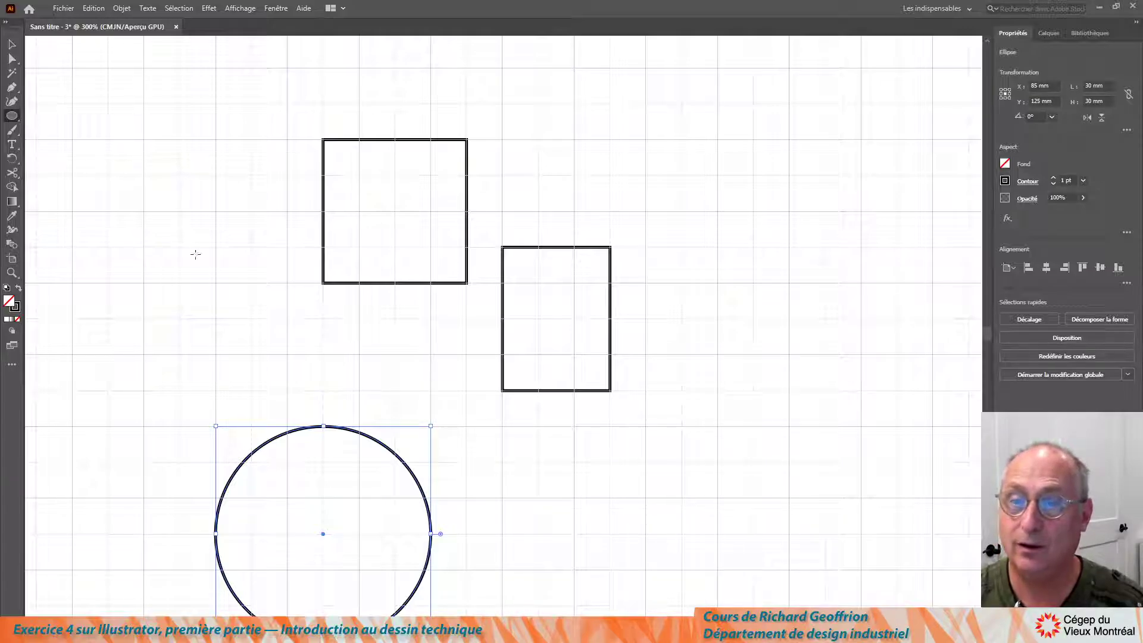
{"action": "left_click_drag", "start_coordinate": [144, 247], "coordinate": [323, 355]}
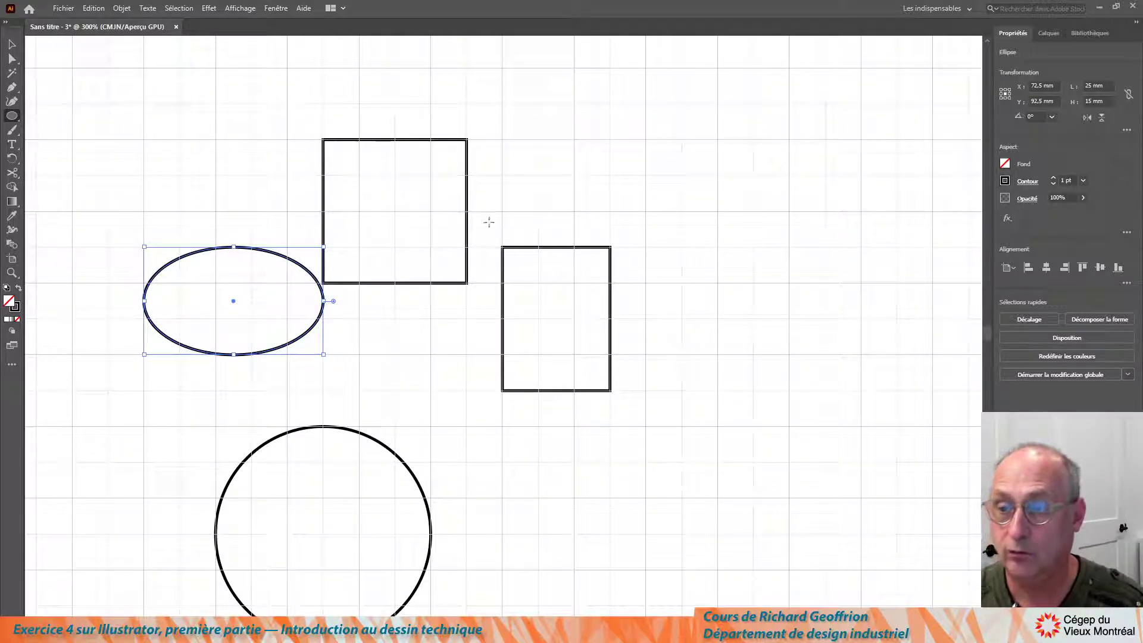
Turn off snapping to the grid, move the 15 × 20 mm rectangle slightly left off the grid lines, and deselect it.
{"action": "left_click", "coordinate": [236, 9]}
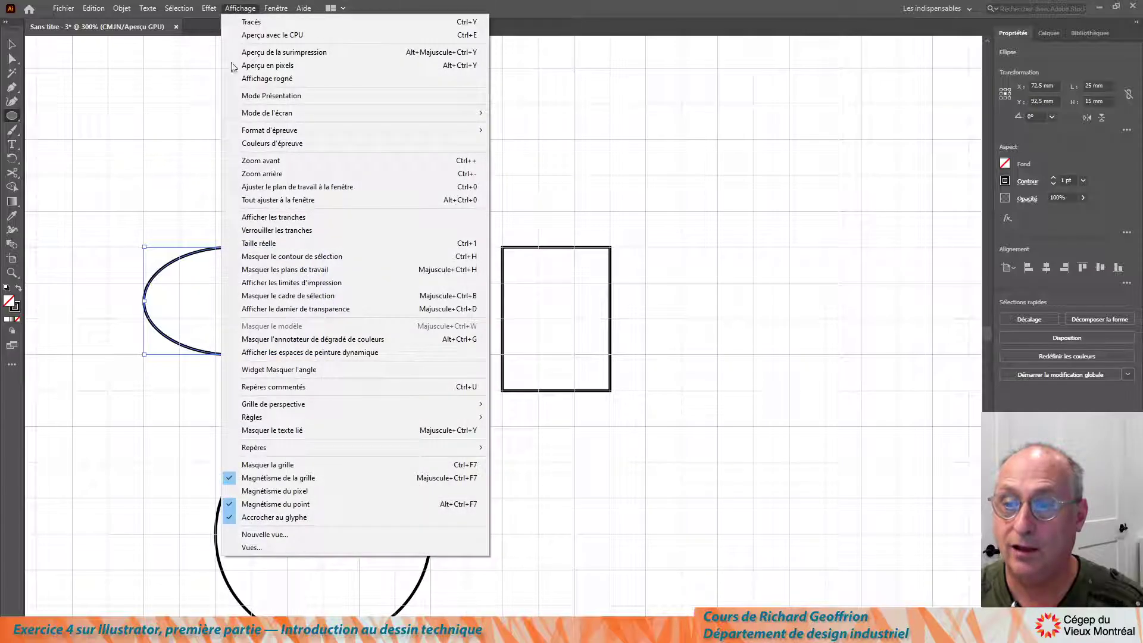
{"action": "left_click", "coordinate": [275, 478]}
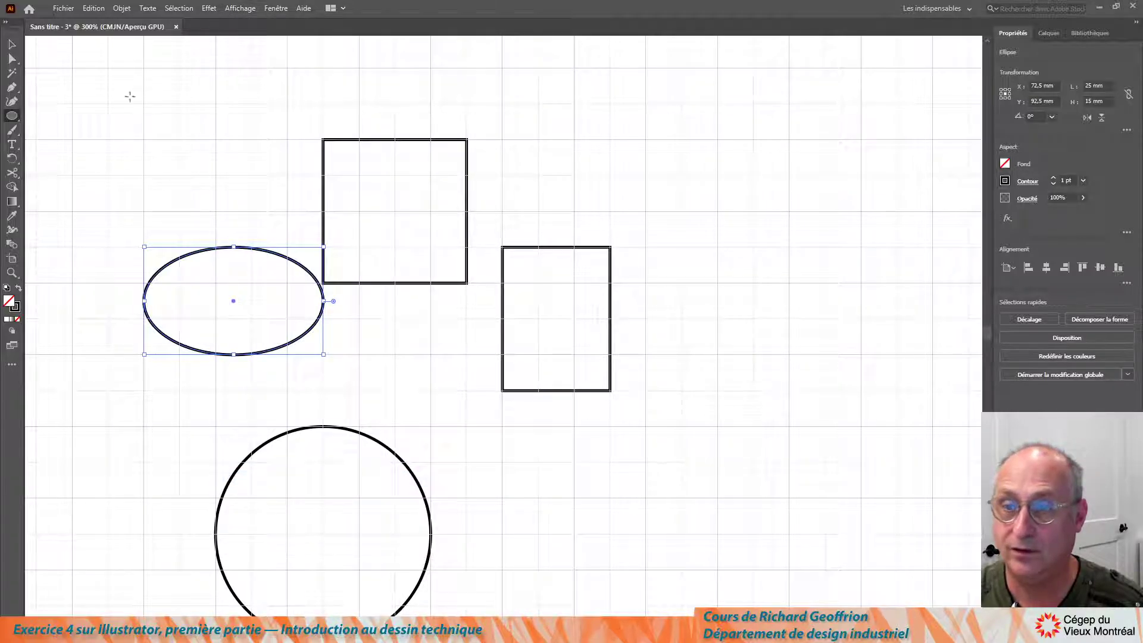
{"action": "left_click", "coordinate": [12, 44]}
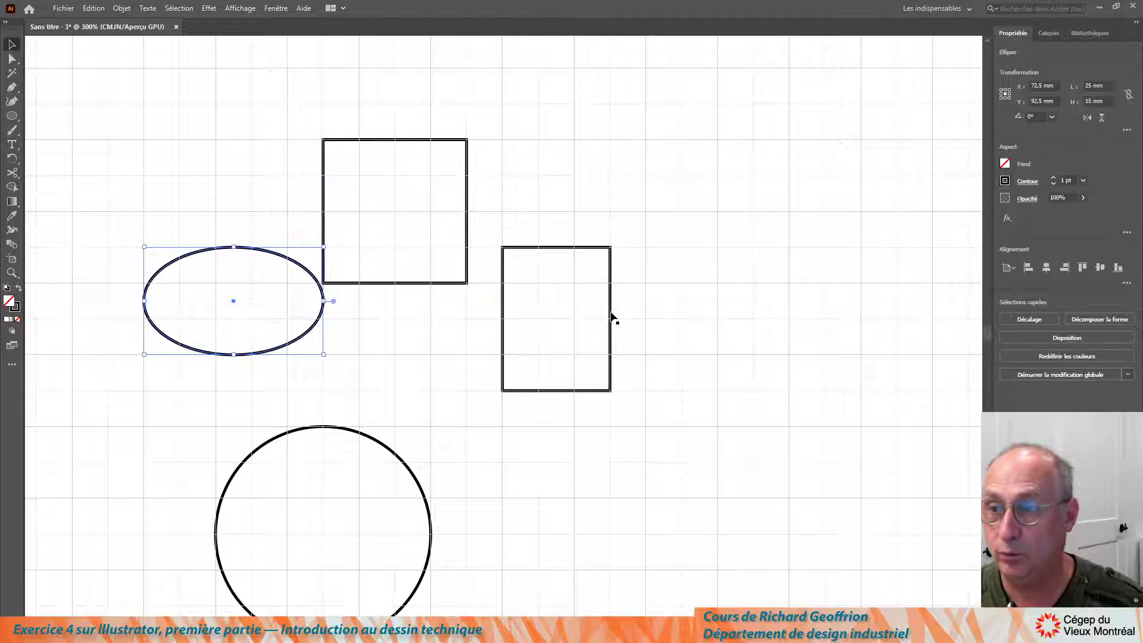
{"action": "mouse_move", "coordinate": [611, 316]}
{"action": "left_mouse_down"}
{"action": "mouse_move", "coordinate": [592, 316]}
{"action": "mouse_move", "coordinate": [596, 327]}
{"action": "left_mouse_up"}
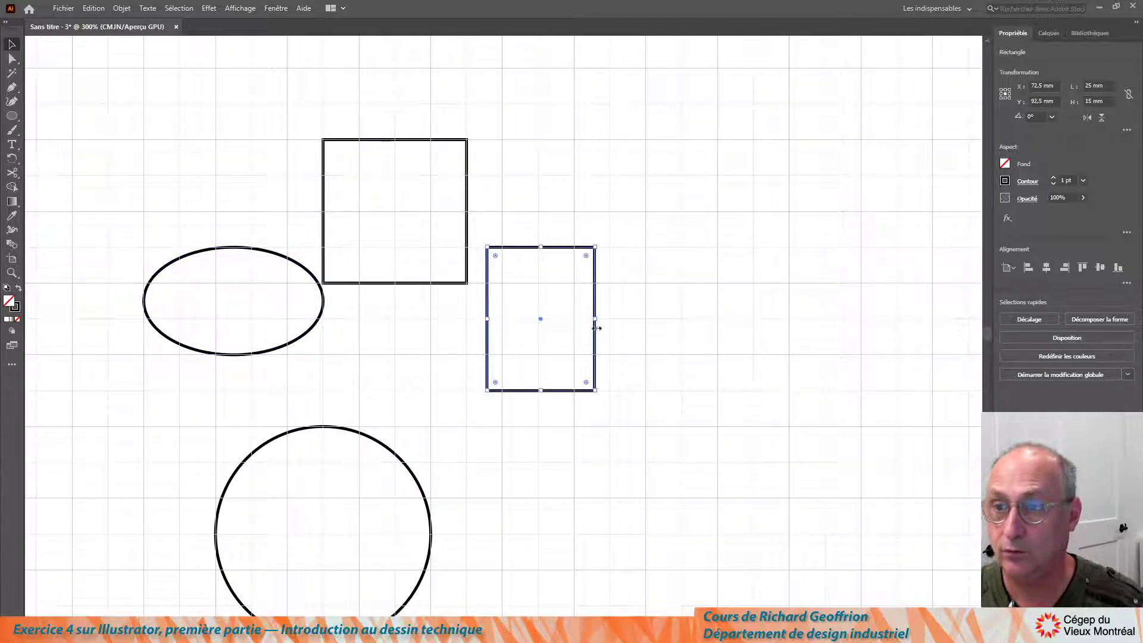
{"action": "left_click", "coordinate": [526, 486]}
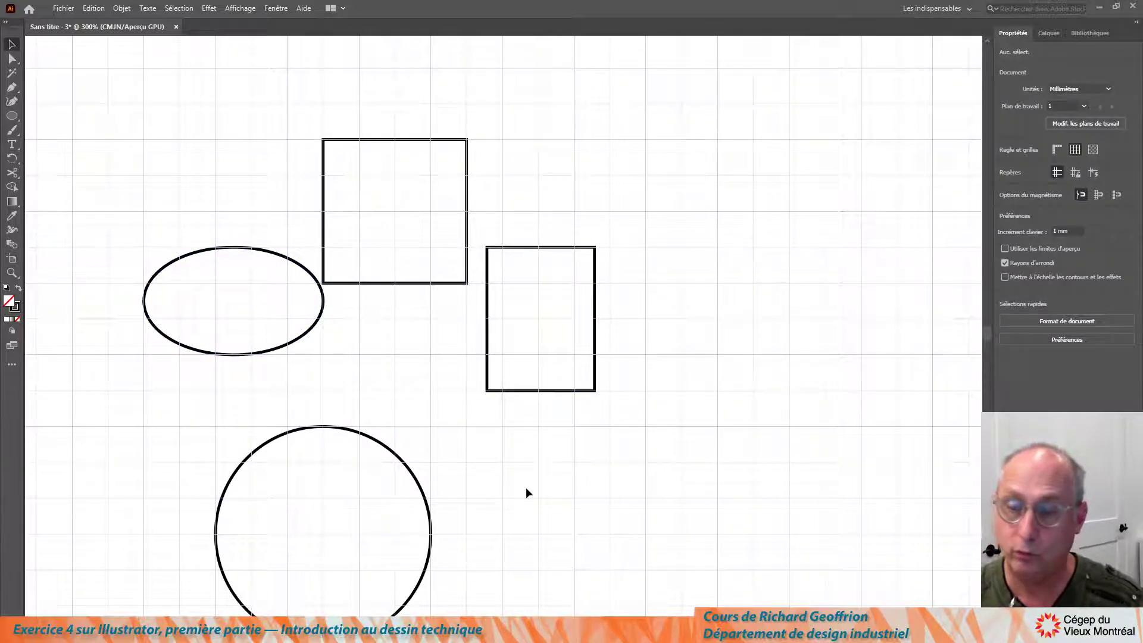
Set the grid spacing to 13 mm in the guides and grid preferences.
{"action": "key", "text": "ctrl+k"}
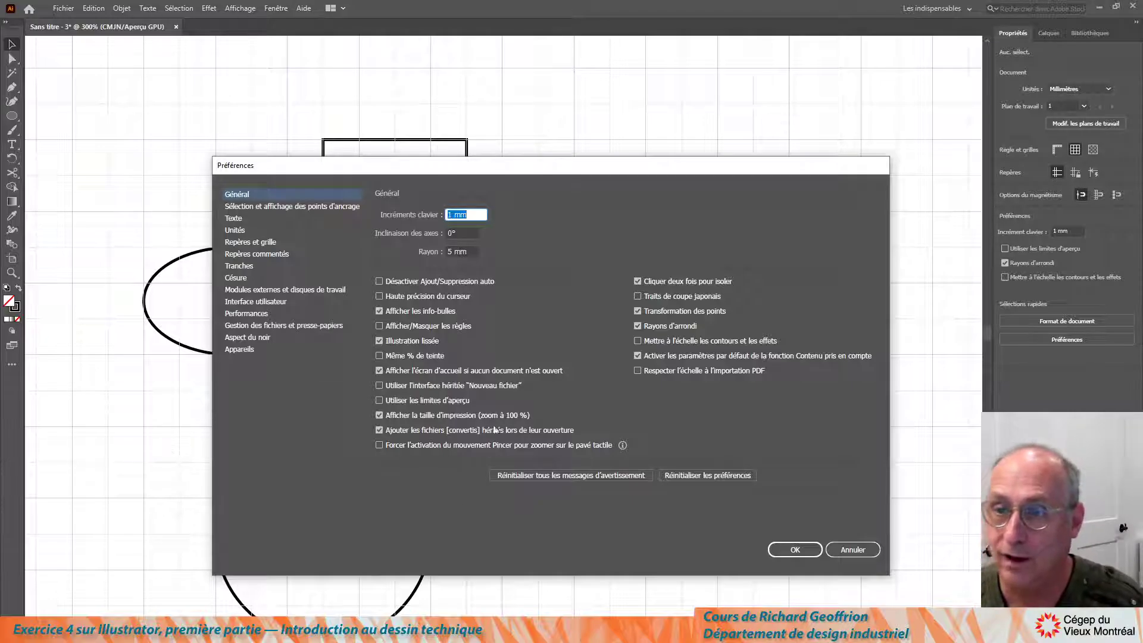
{"action": "left_click", "coordinate": [234, 241]}
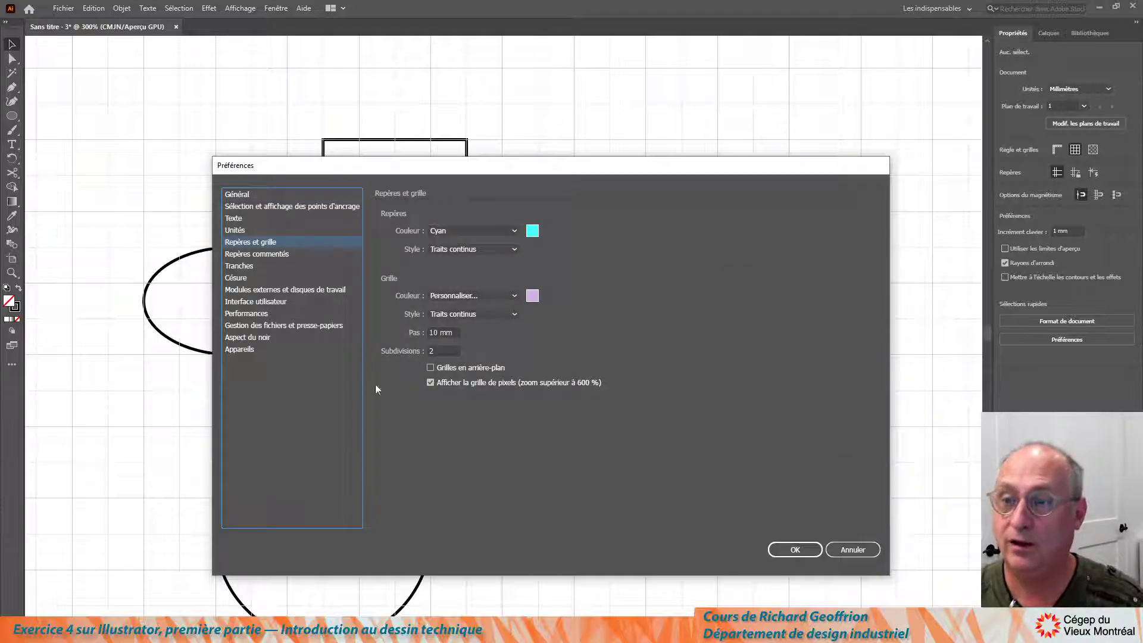
{"action": "double_click", "coordinate": [435, 331]}
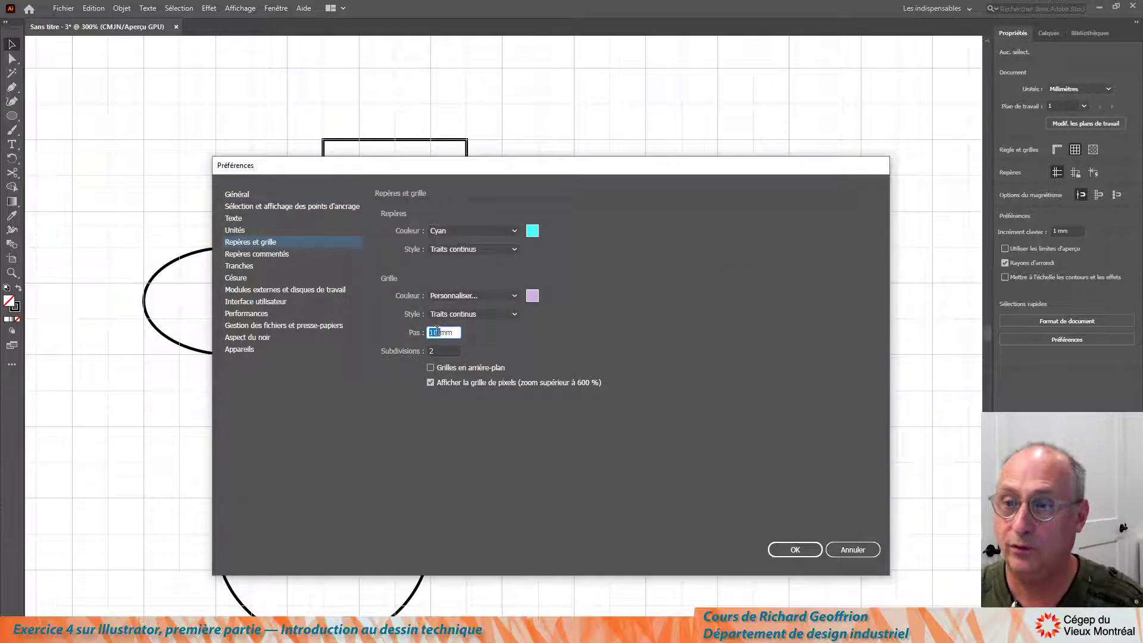
{"action": "type", "text": "13"}
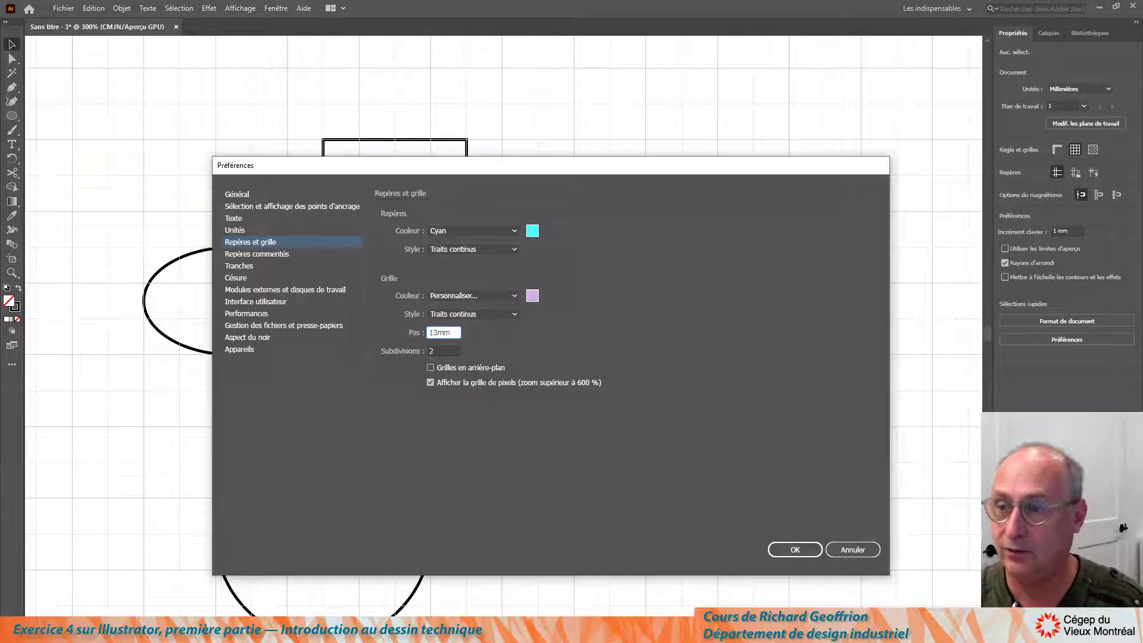
{"action": "key", "text": "Return"}
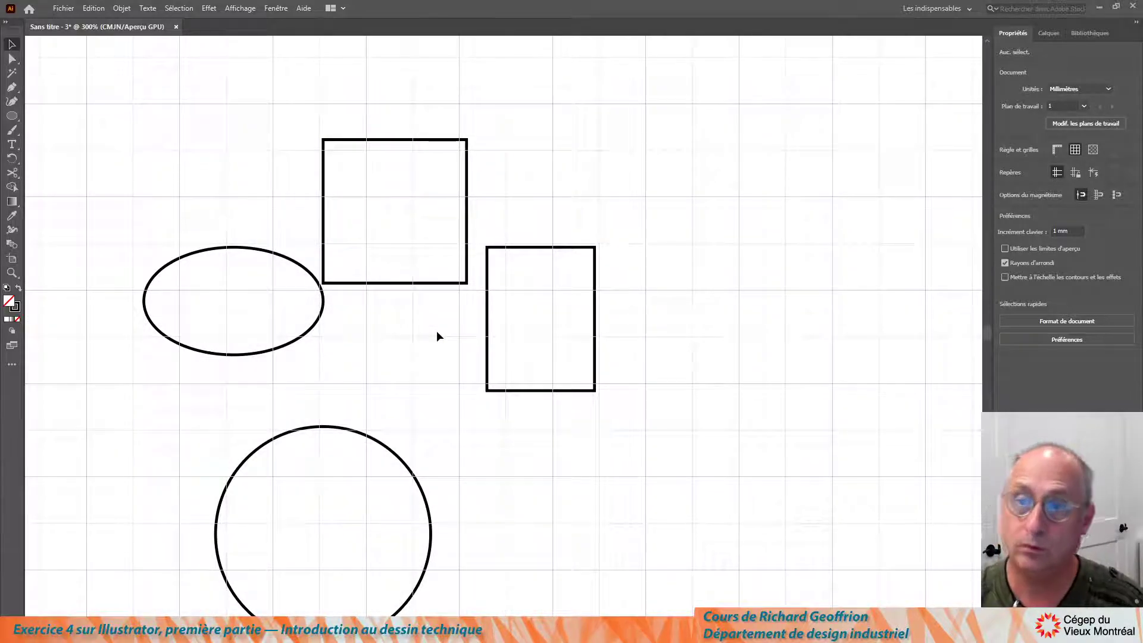
Nudge the 20 mm square slightly down and right, then turn snapping to the grid back on with nothing selected.
{"action": "left_click", "coordinate": [336, 141]}
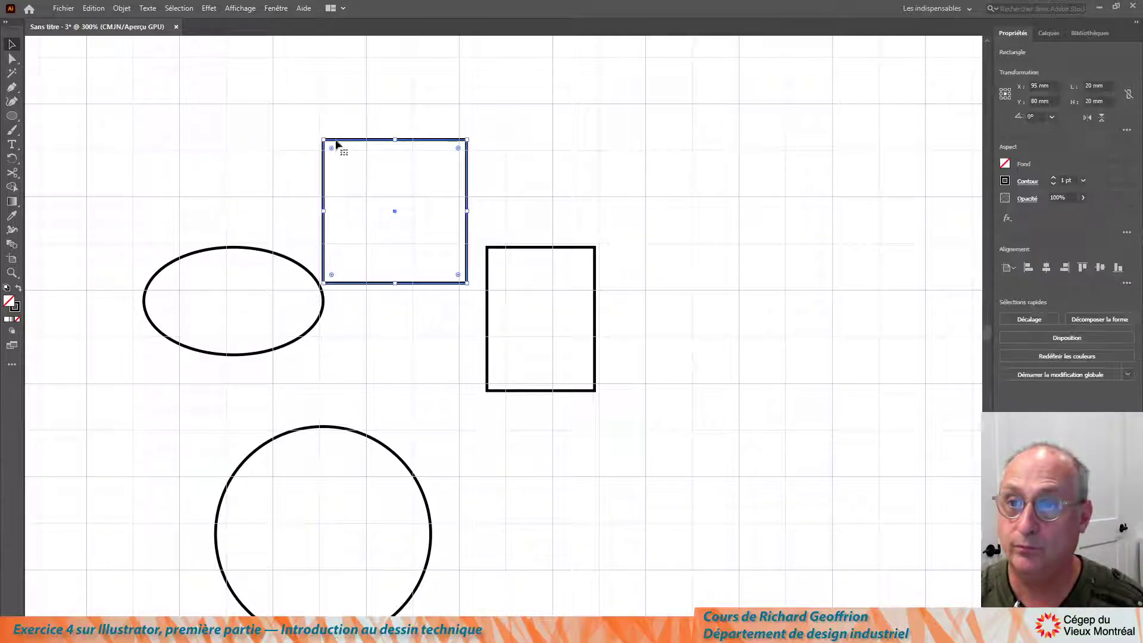
{"action": "mouse_move", "coordinate": [337, 143]}
{"action": "left_mouse_down"}
{"action": "mouse_move", "coordinate": [341, 160]}
{"action": "mouse_move", "coordinate": [342, 148]}
{"action": "left_mouse_up"}
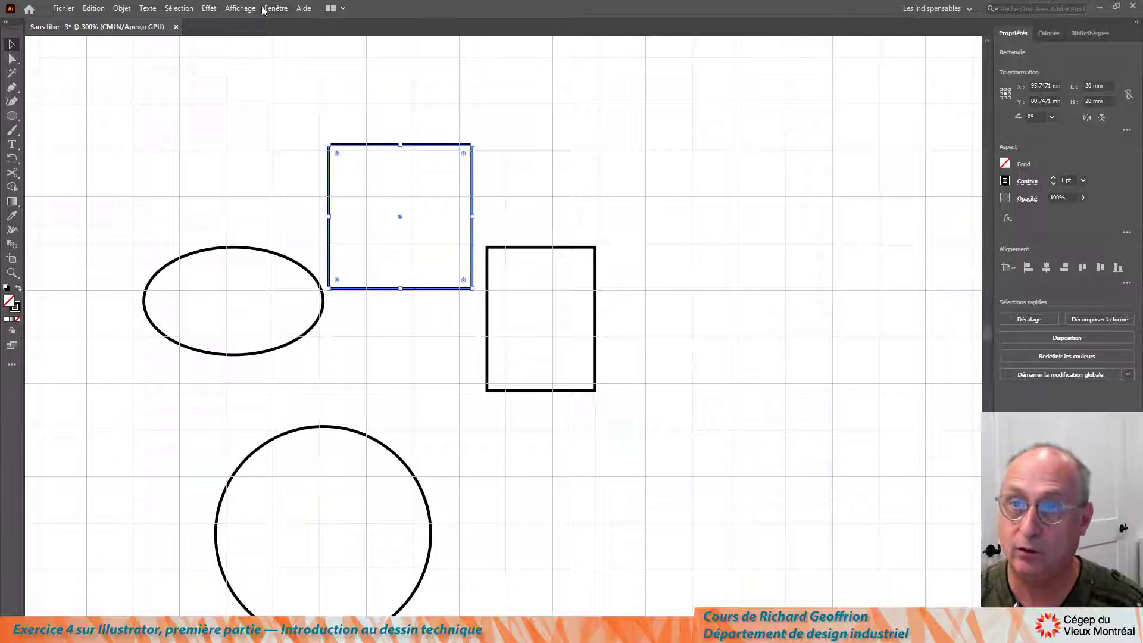
{"action": "left_click", "coordinate": [240, 9]}
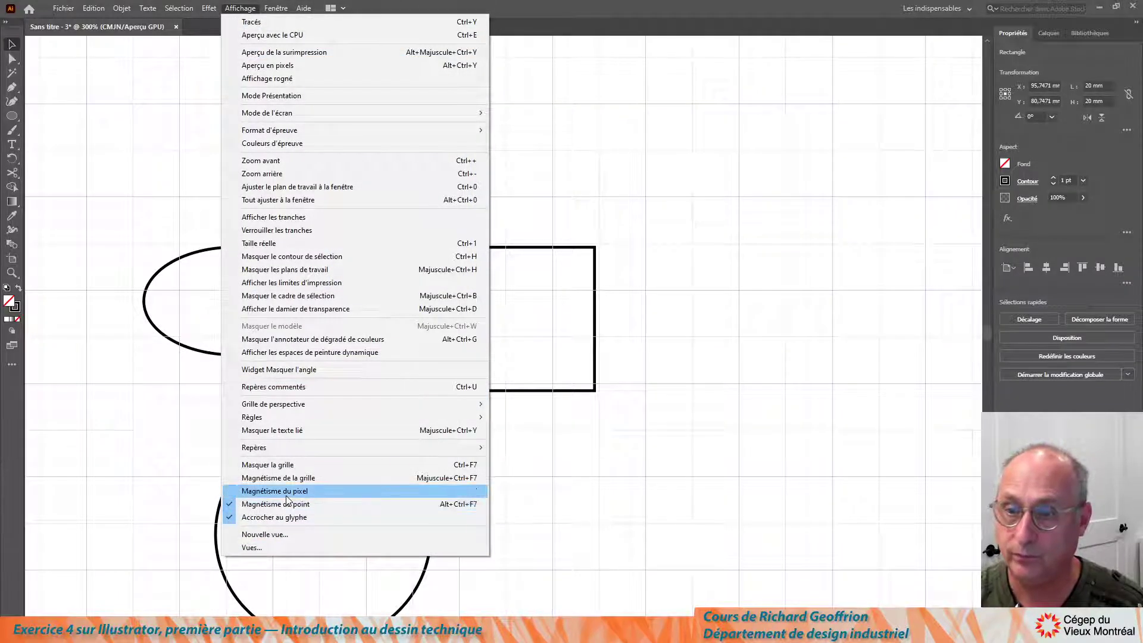
{"action": "left_click", "coordinate": [282, 478]}
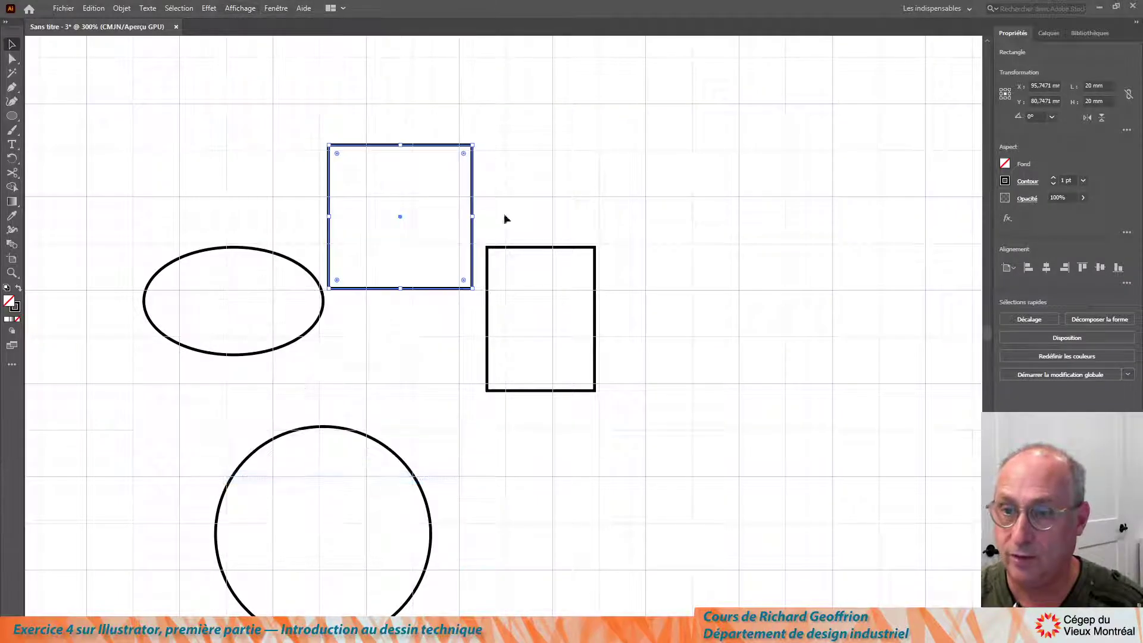
{"action": "left_click", "coordinate": [533, 141]}
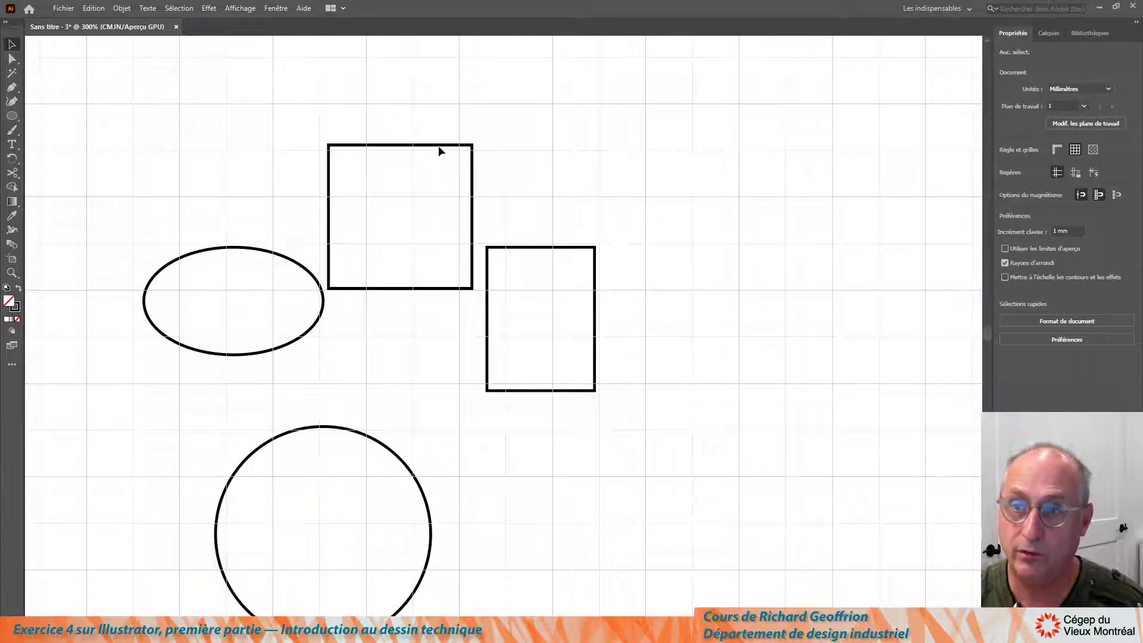
Move the square up so its upper-right corner snaps to a main grid intersection, and deselect it.
{"action": "left_click_drag", "start_coordinate": [438, 148], "coordinate": [451, 109]}
{"action": "left_click", "coordinate": [492, 127]}
{"action": "left_click", "coordinate": [517, 145]}
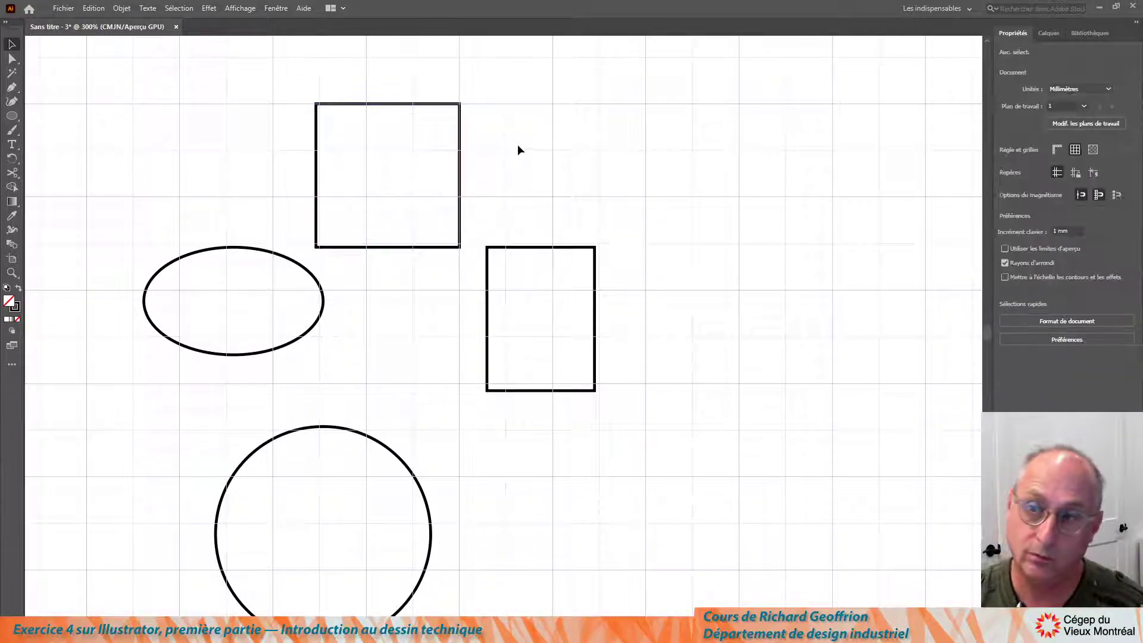